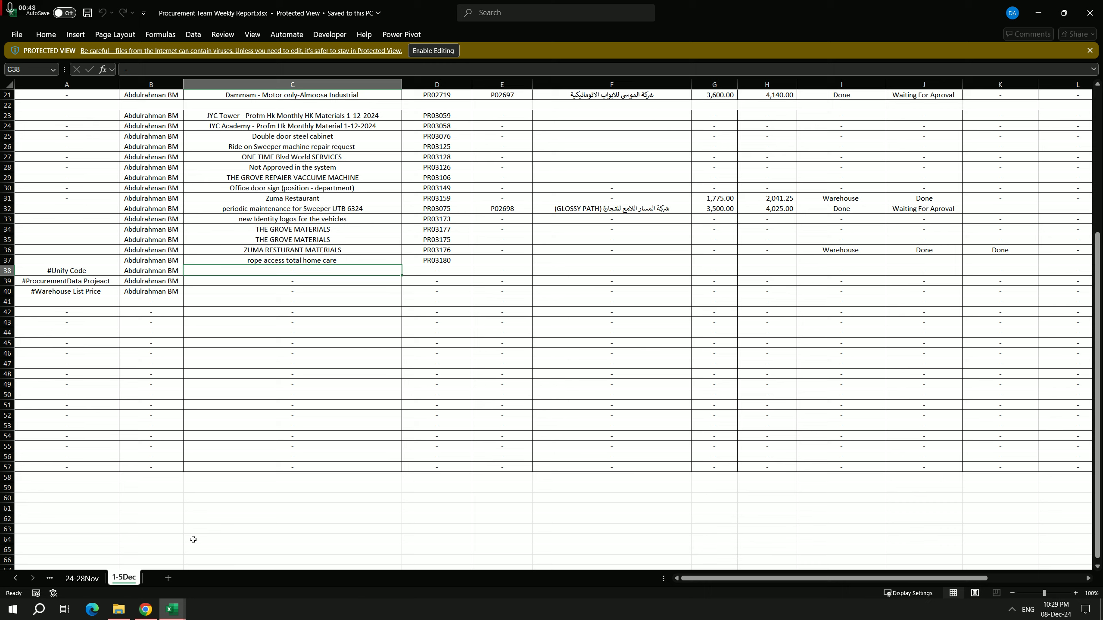
- Examine the report's 24-28Nov and 1-5Dec sheets, plus the Dataset and Summaries sheets in weekly summary procurement team.xlsx
{"action": "left_click", "coordinate": [94, 574]}
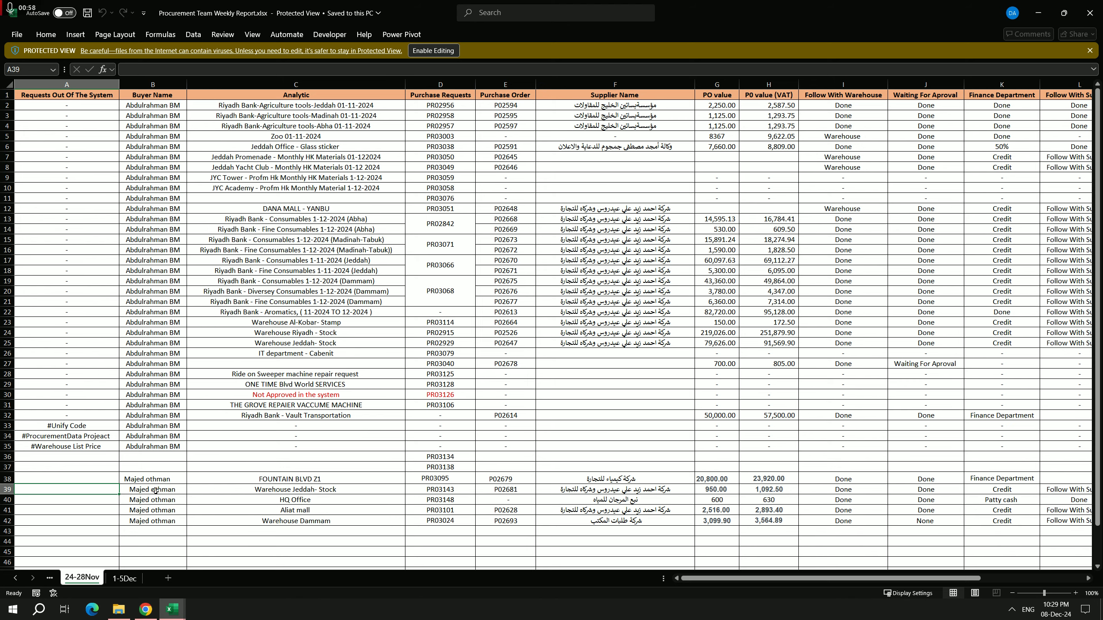
{"action": "left_click", "coordinate": [125, 578]}
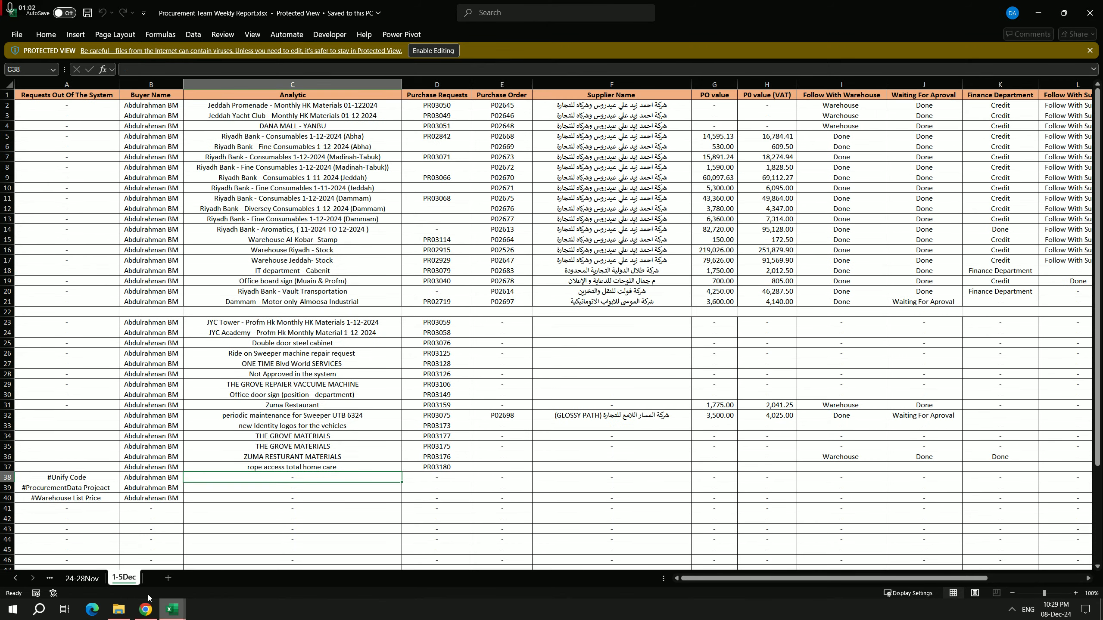
{"action": "left_click", "coordinate": [182, 611]}
{"action": "left_click", "coordinate": [130, 561]}
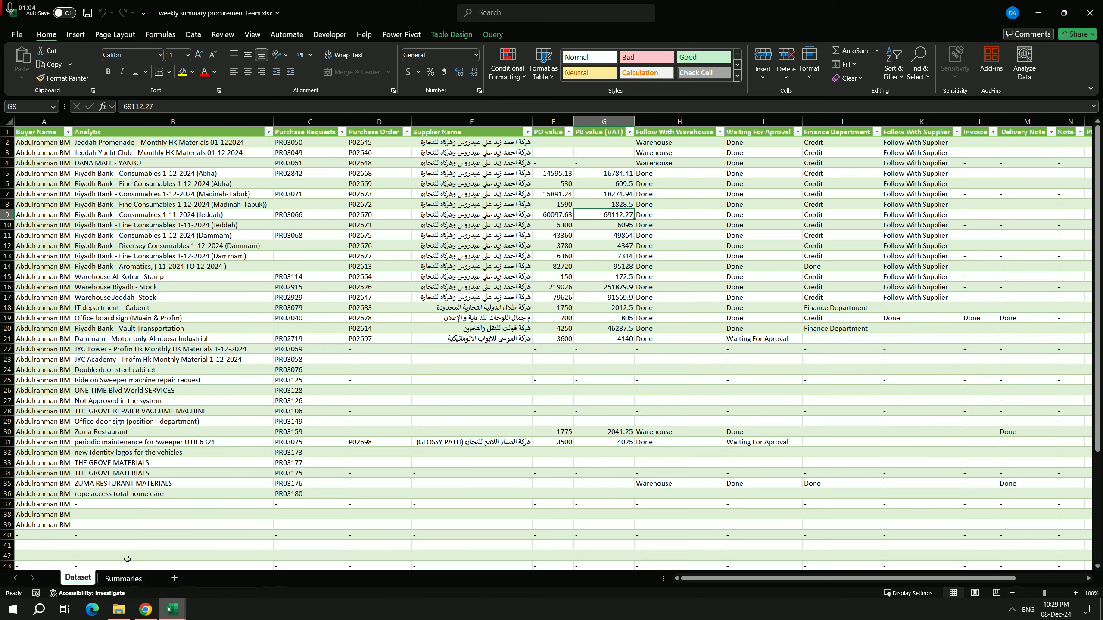
{"action": "left_click", "coordinate": [278, 308]}
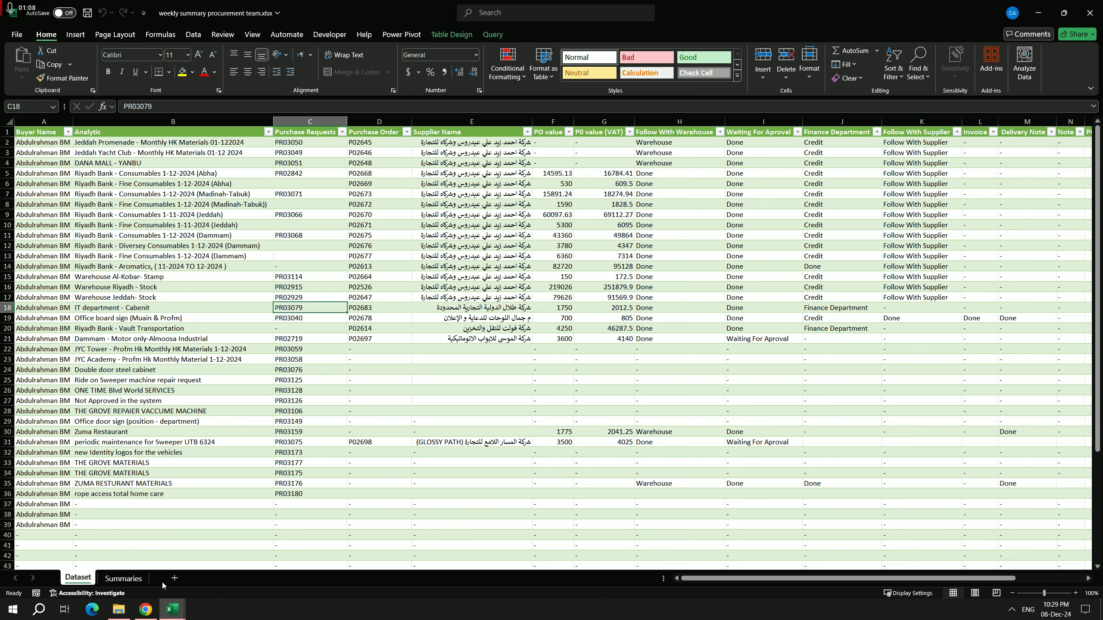
{"action": "left_click", "coordinate": [123, 579]}
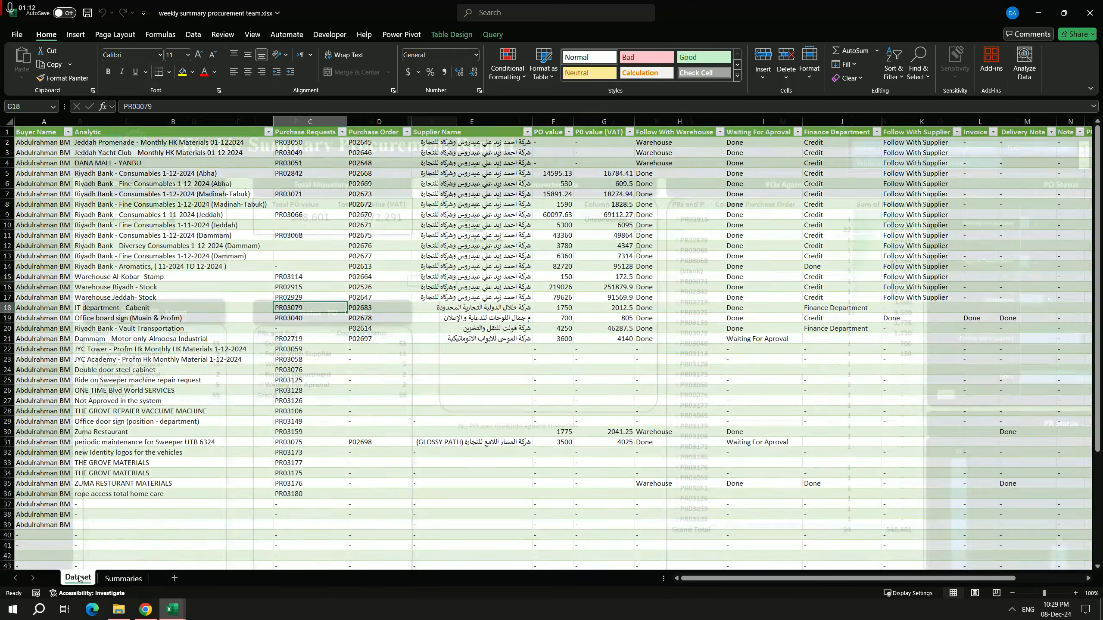
{"action": "left_click", "coordinate": [78, 578]}
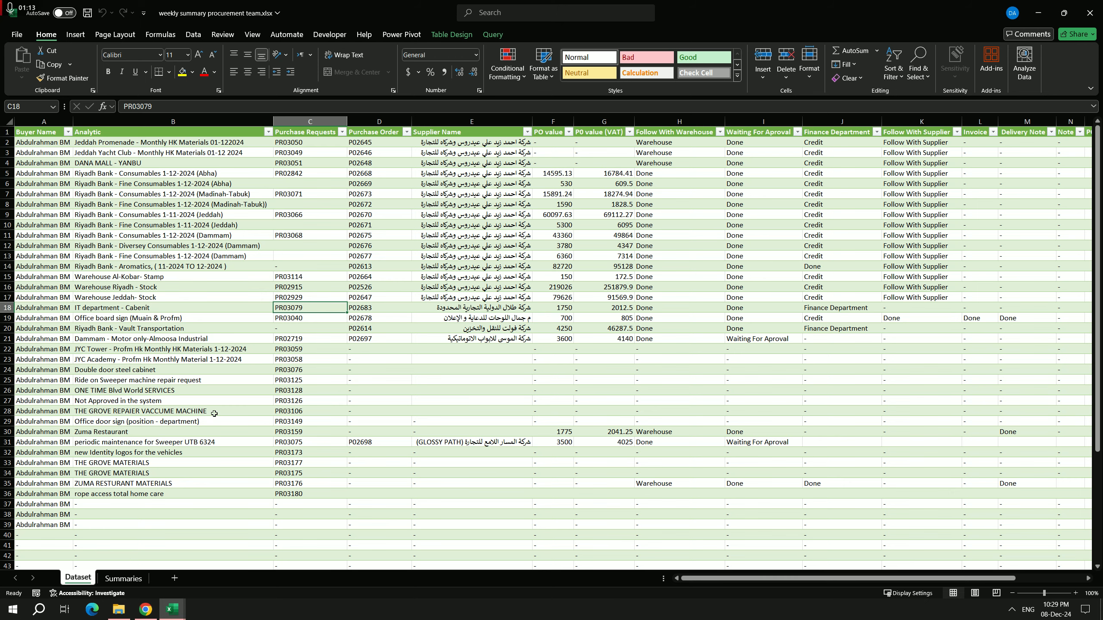
{"action": "left_click", "coordinate": [202, 214]}
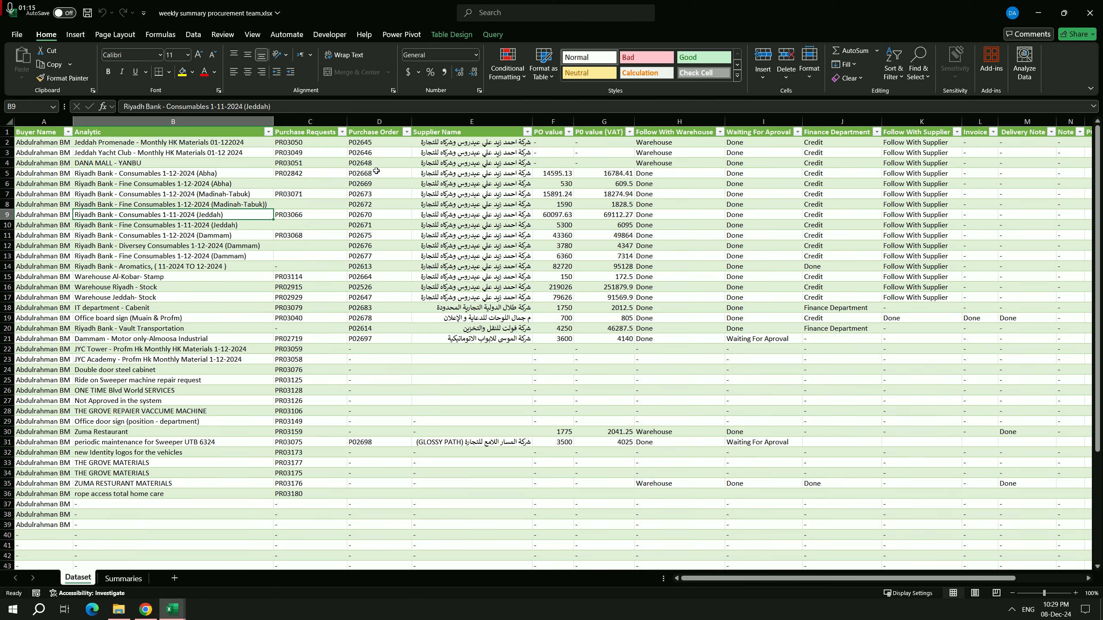
- Open the Dataset table's query in the Power Query Editor and display the file path in the 1-5Dec query's Source step
{"action": "left_click", "coordinate": [493, 35]}
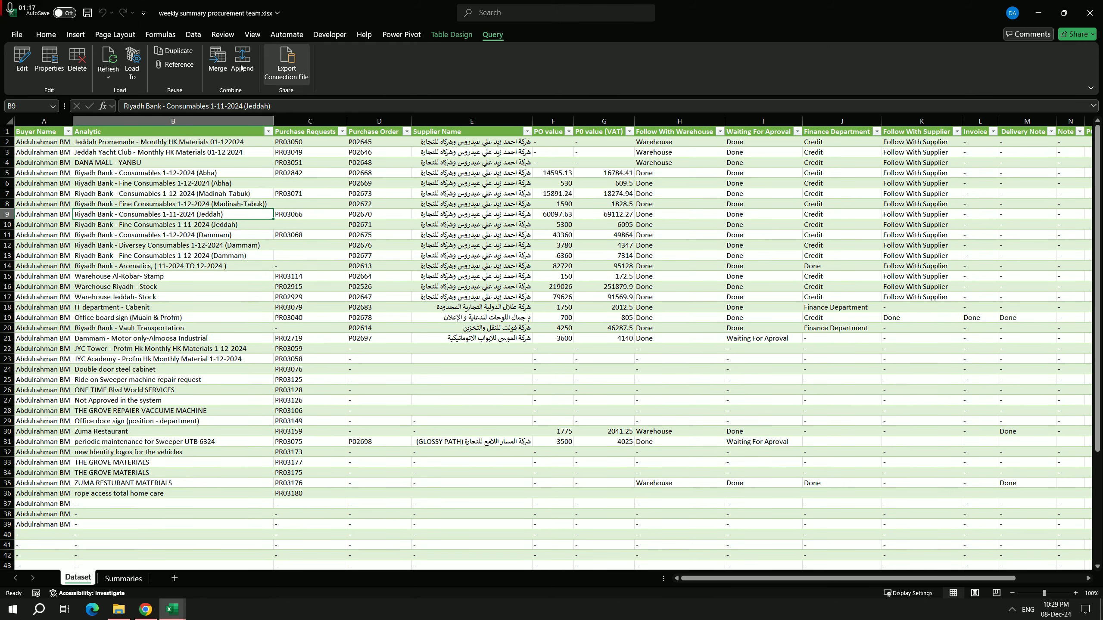
{"action": "left_click", "coordinate": [22, 59]}
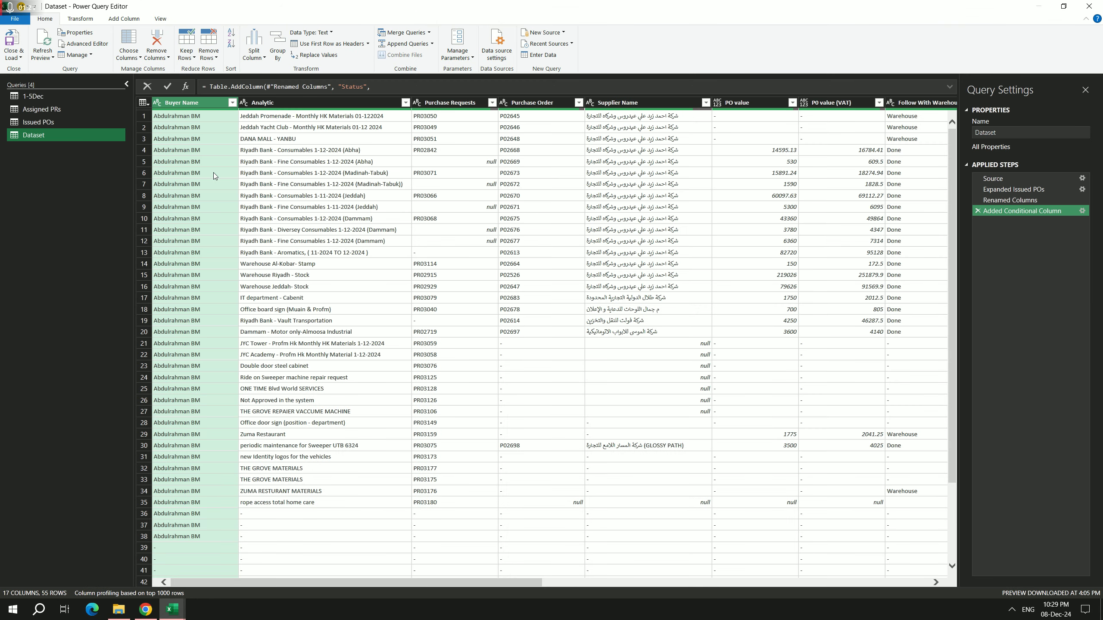
{"action": "left_click", "coordinate": [54, 95]}
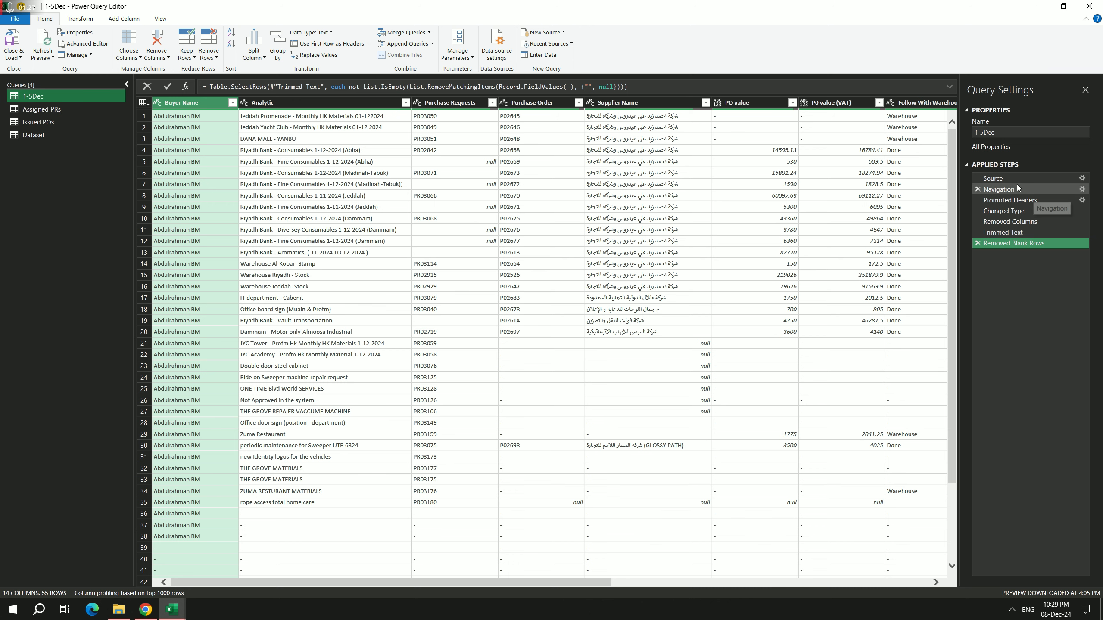
{"action": "left_click", "coordinate": [1008, 178]}
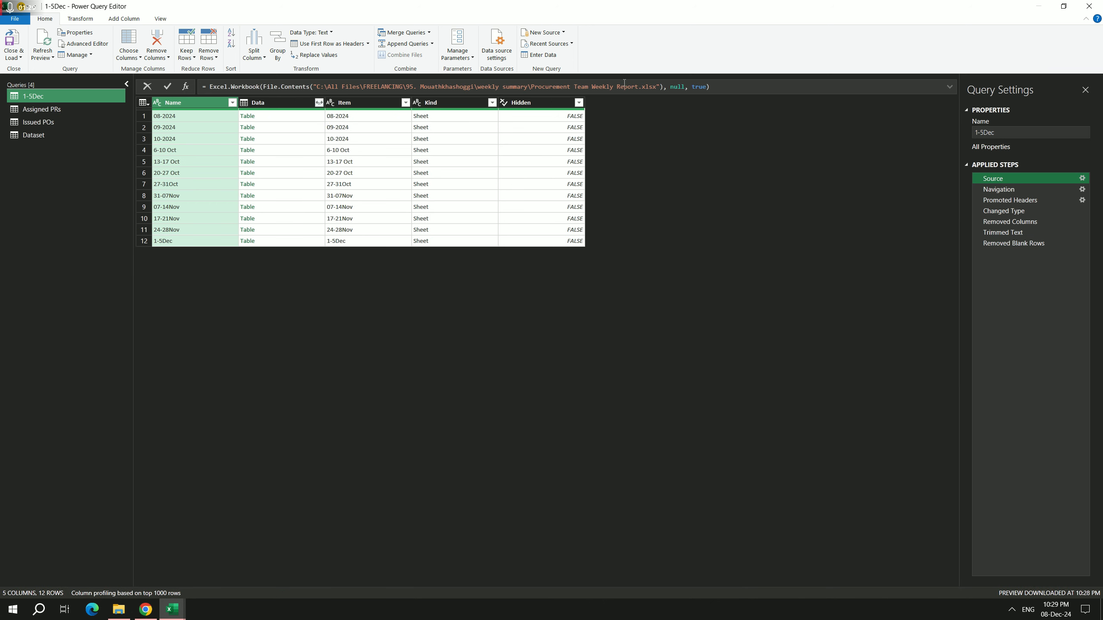
{"action": "double_click", "coordinate": [529, 86]}
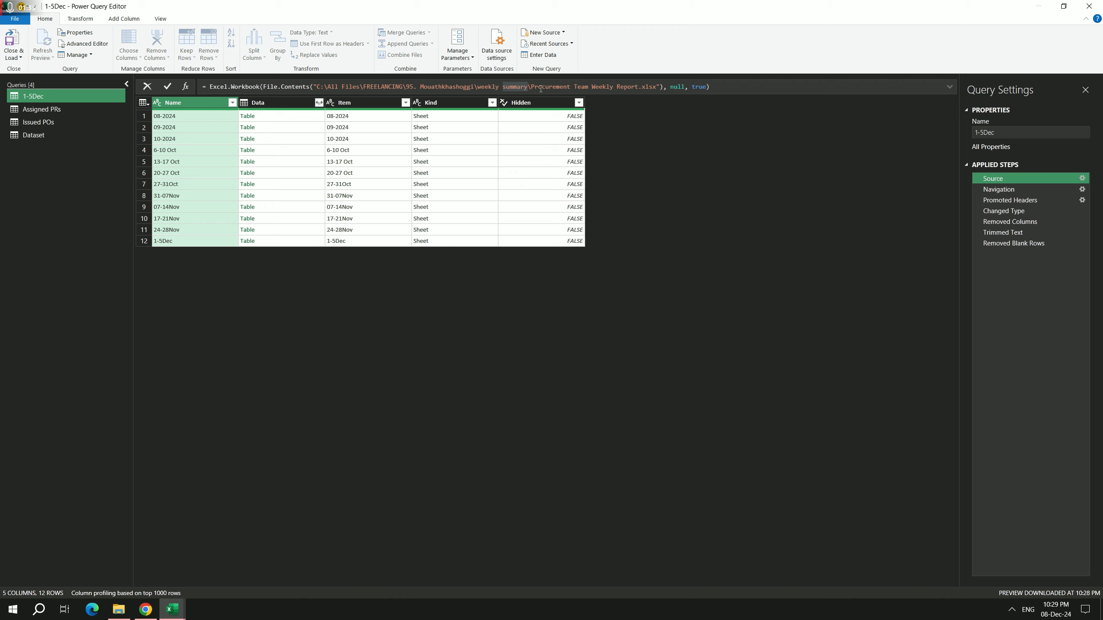
- Check the path of the backup folder in File Explorer and return to the Power Query Editor
{"action": "left_click", "coordinate": [118, 610]}
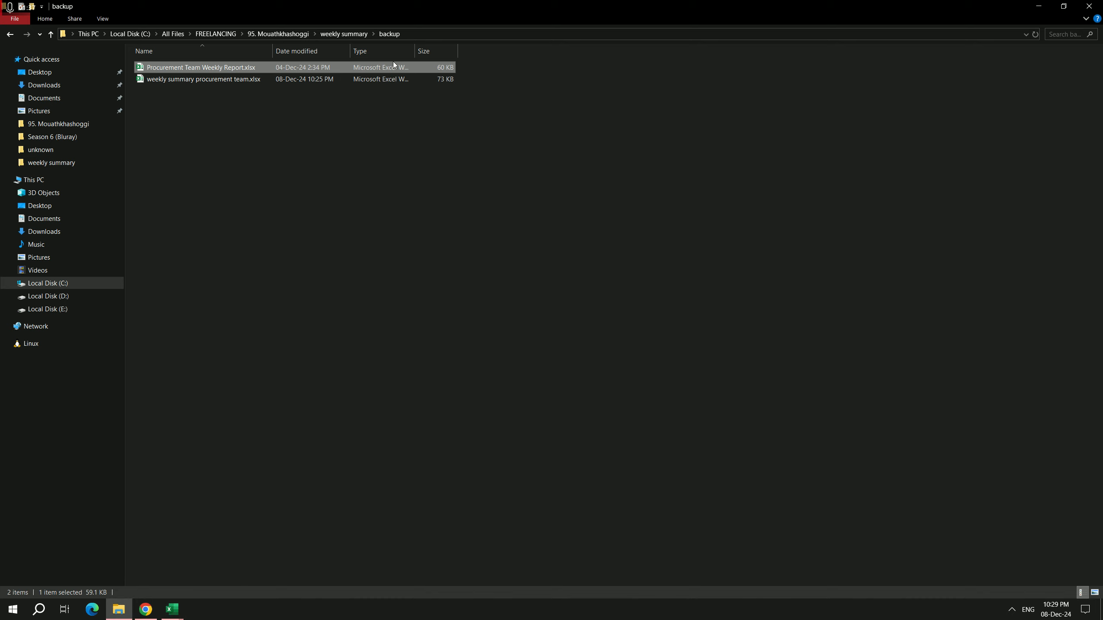
{"action": "left_click", "coordinate": [427, 33]}
{"action": "left_click", "coordinate": [289, 142]}
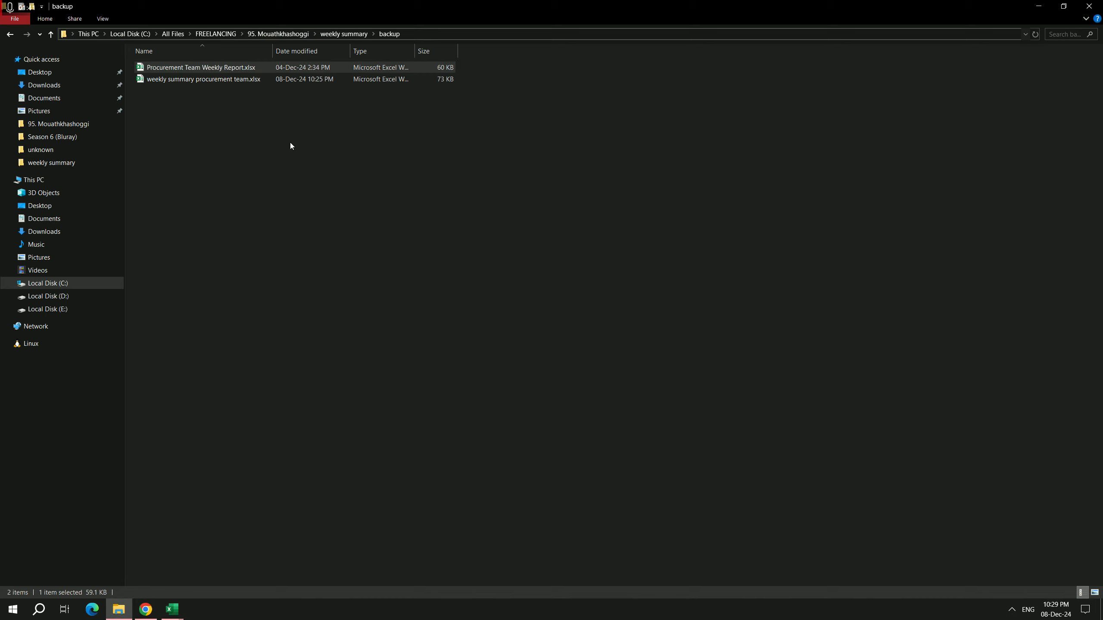
{"action": "mouse_move", "coordinate": [181, 607]}
{"action": "left_click", "coordinate": [147, 570]}
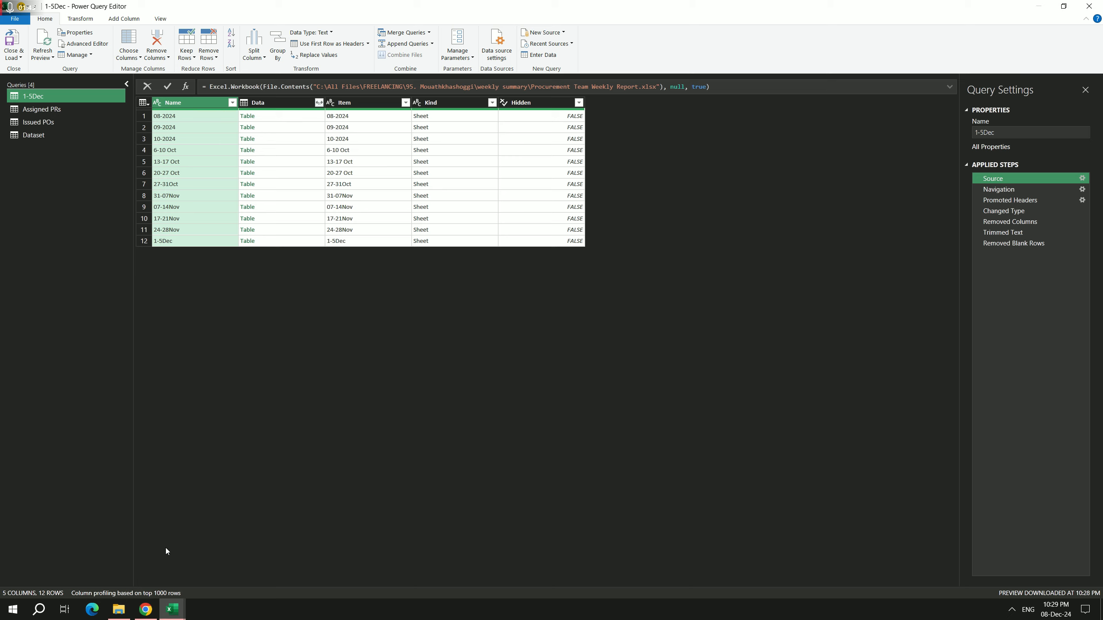
- Change the workbook's data source to Procurement Team Weekly Report.xlsx in the weekly summary\backup folder
{"action": "left_click", "coordinate": [497, 43]}
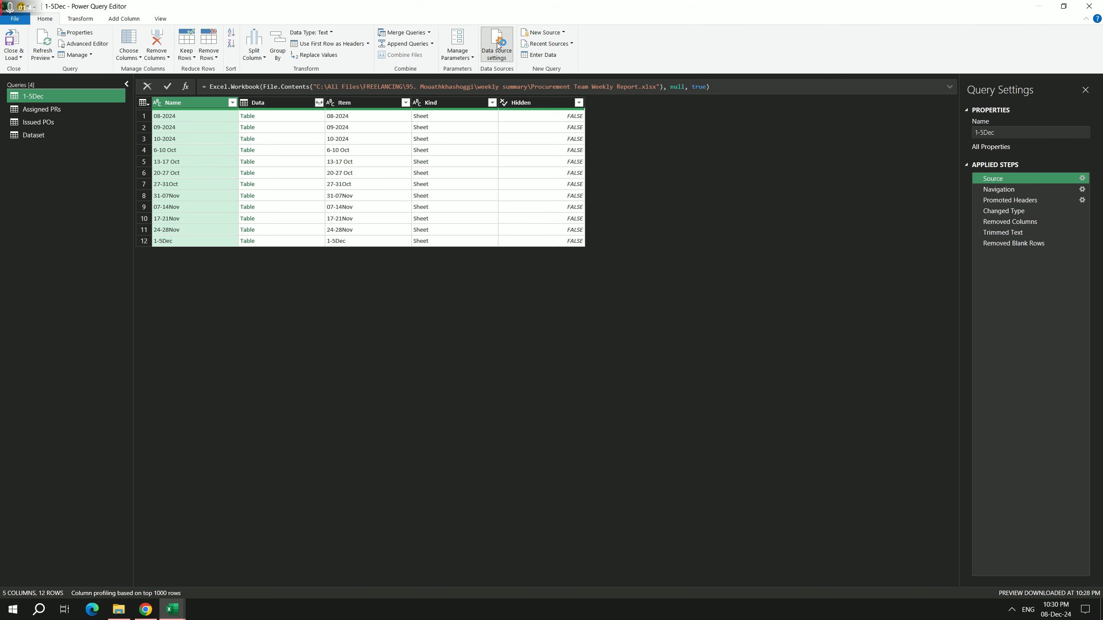
{"action": "left_click", "coordinate": [378, 419]}
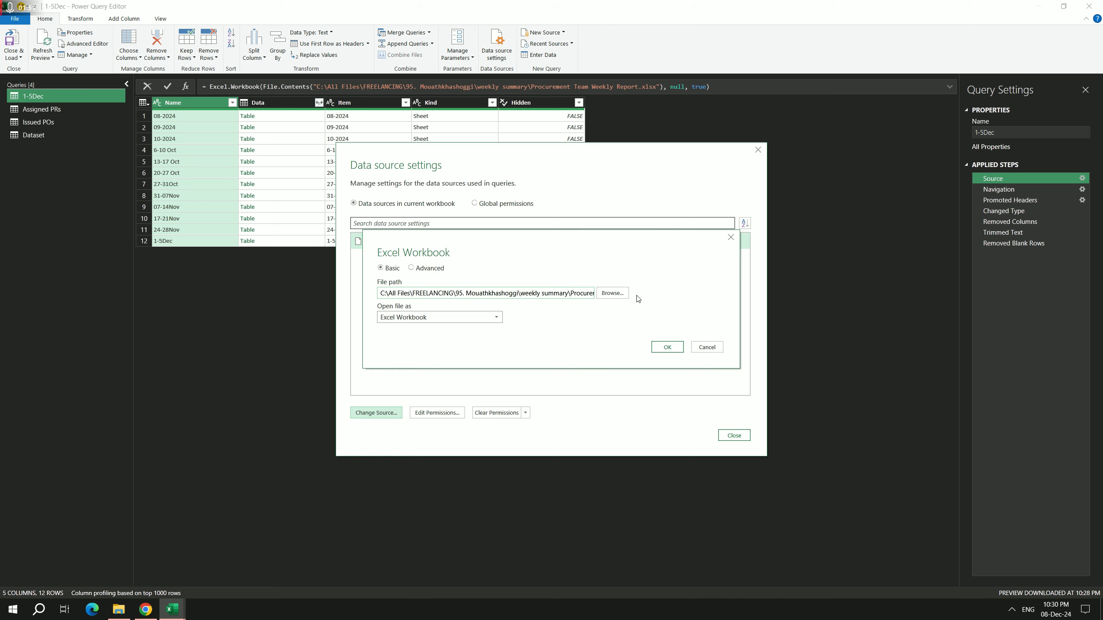
{"action": "left_click", "coordinate": [611, 295]}
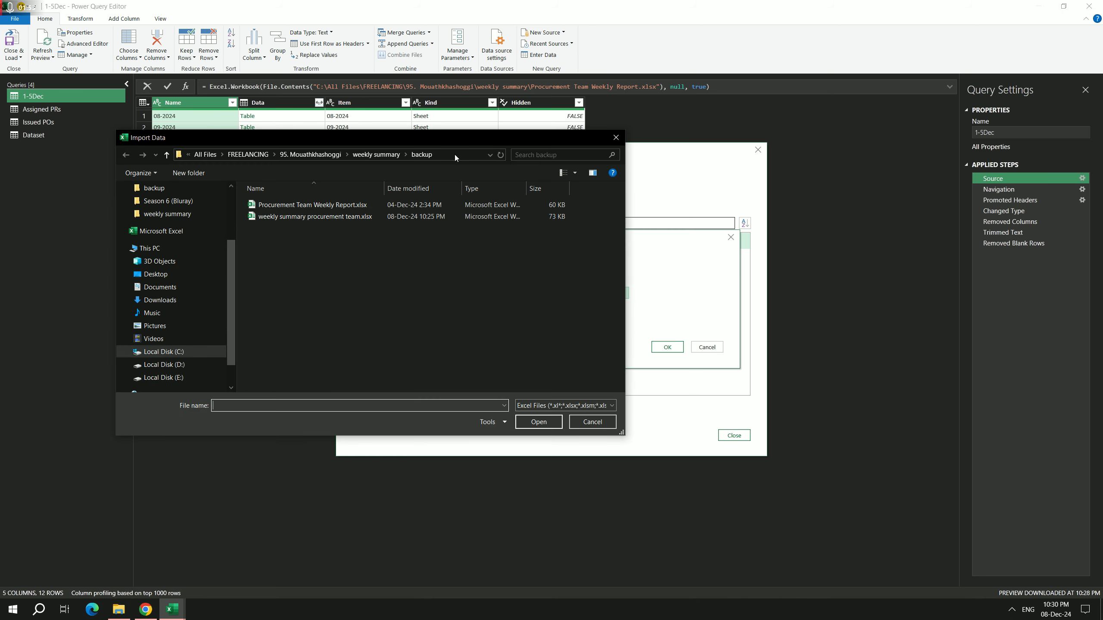
{"action": "left_click", "coordinate": [455, 155]}
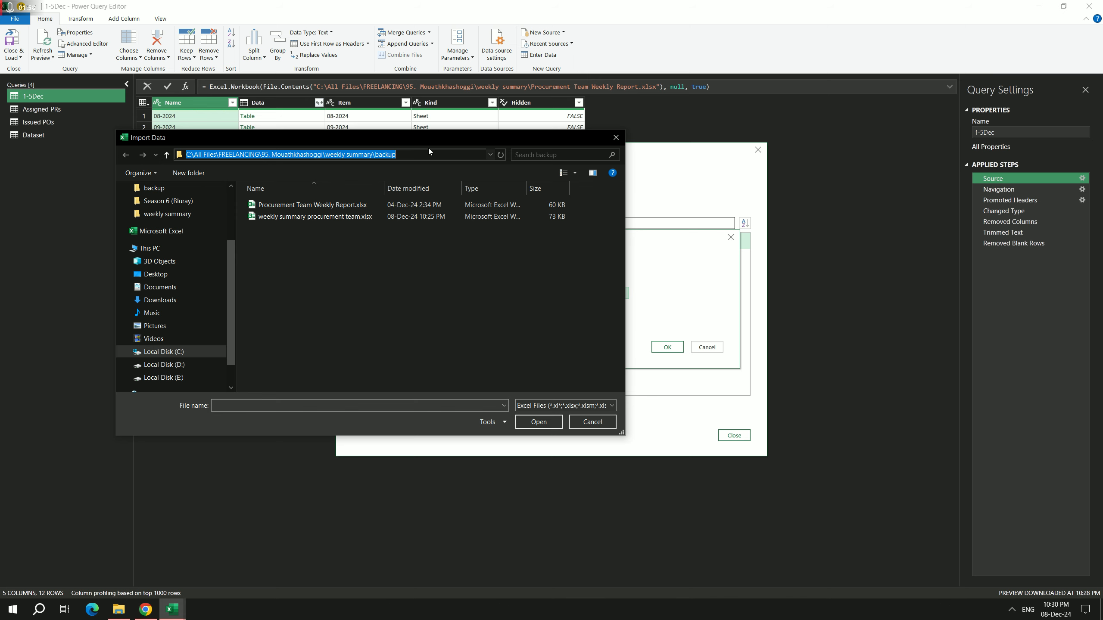
{"action": "left_click", "coordinate": [335, 205]}
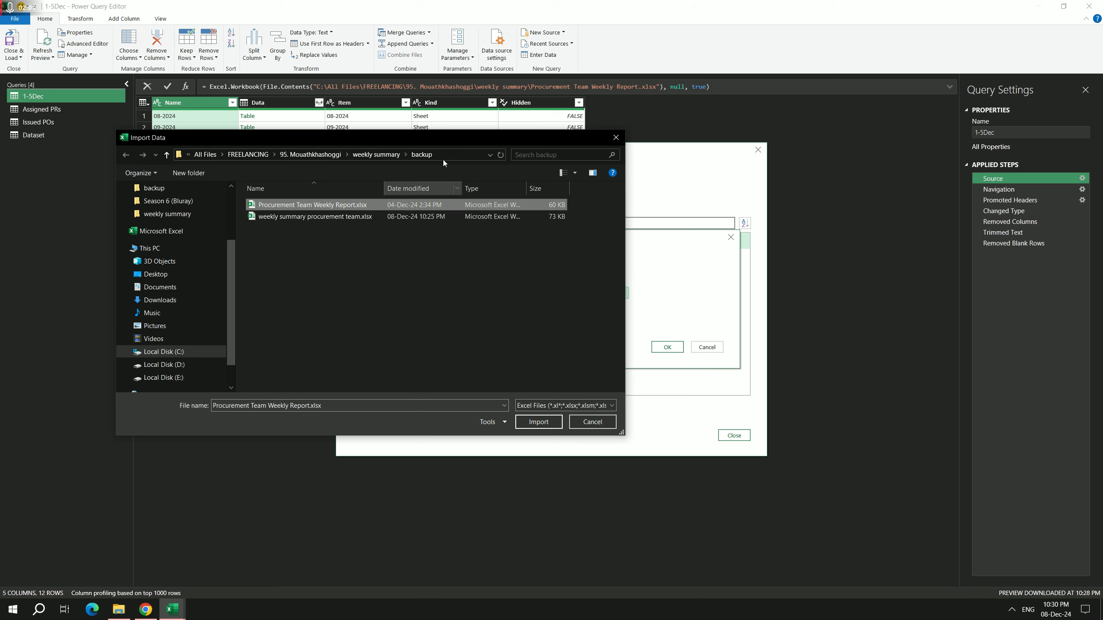
{"action": "left_click", "coordinate": [538, 422]}
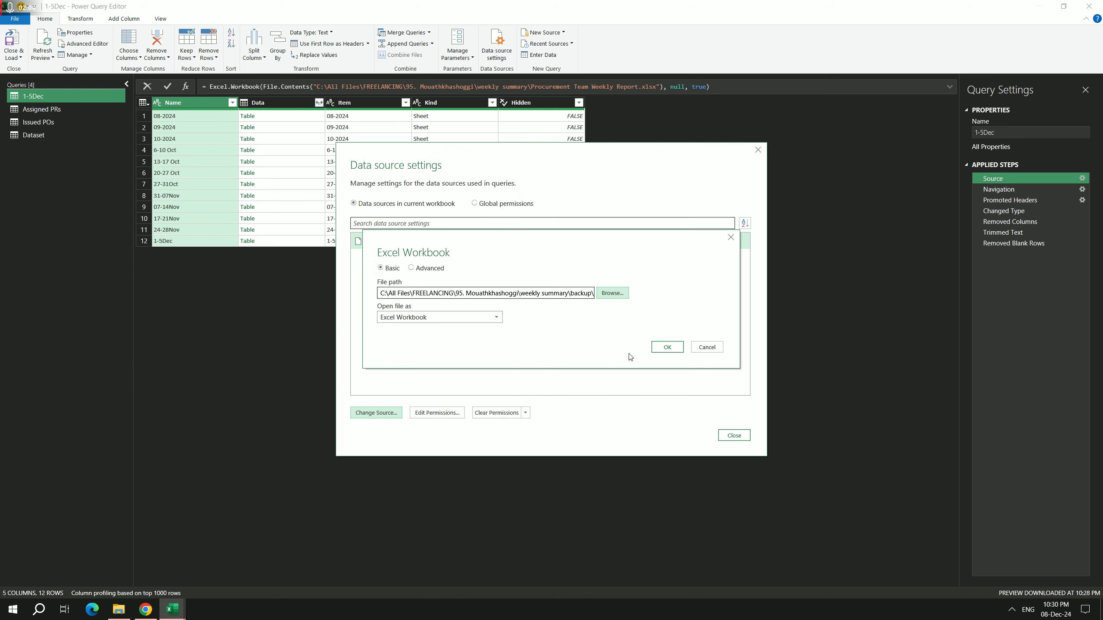
{"action": "left_click", "coordinate": [667, 347]}
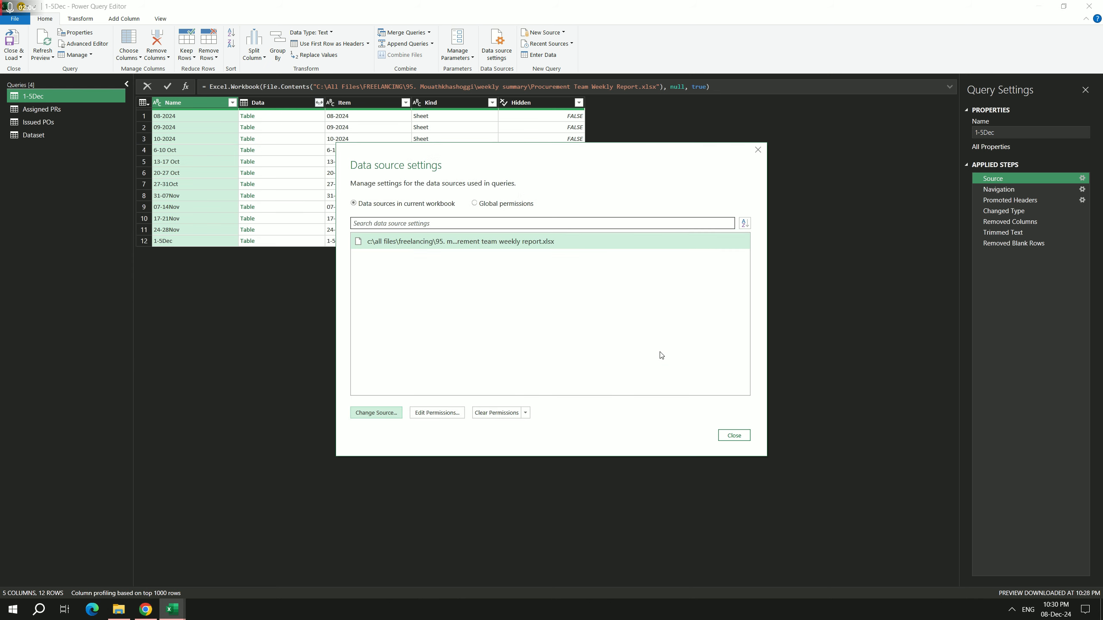
{"action": "left_click", "coordinate": [735, 436]}
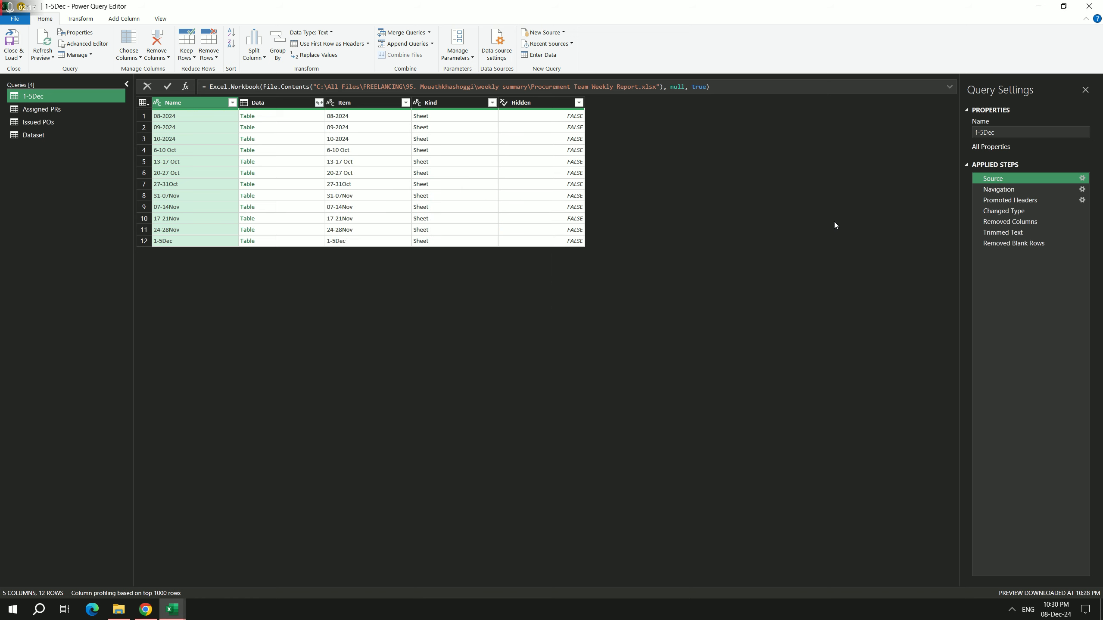
- Check the backup folder in the file path of the 1-5Dec query's Source step
{"action": "left_click", "coordinate": [764, 86]}
{"action": "left_click", "coordinate": [733, 162]}
{"action": "left_click", "coordinate": [999, 190]}
{"action": "left_click", "coordinate": [1005, 176]}
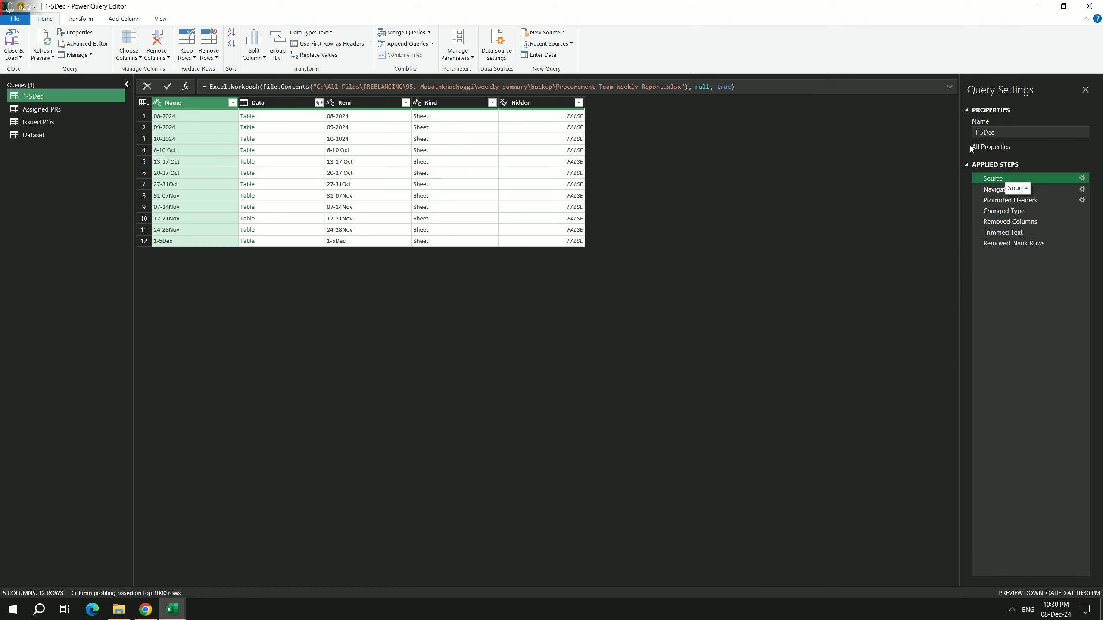
{"action": "double_click", "coordinate": [535, 87]}
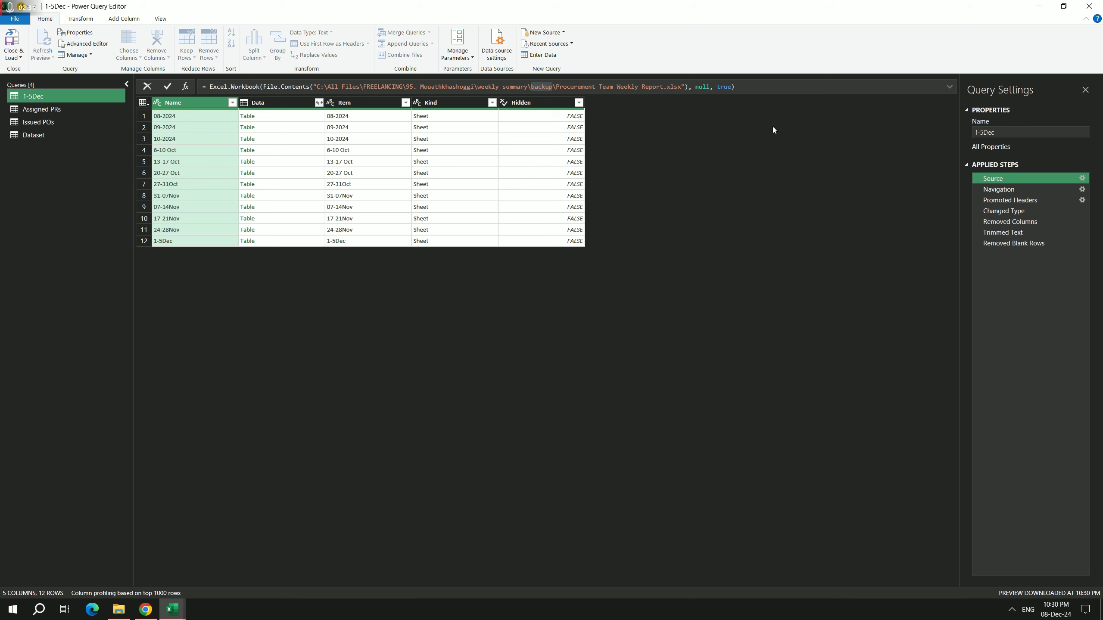
- Set the sheet item in the 1-5Dec query's Navigation formula to 24-28Nov and copy that sheet name
{"action": "left_click", "coordinate": [1010, 190]}
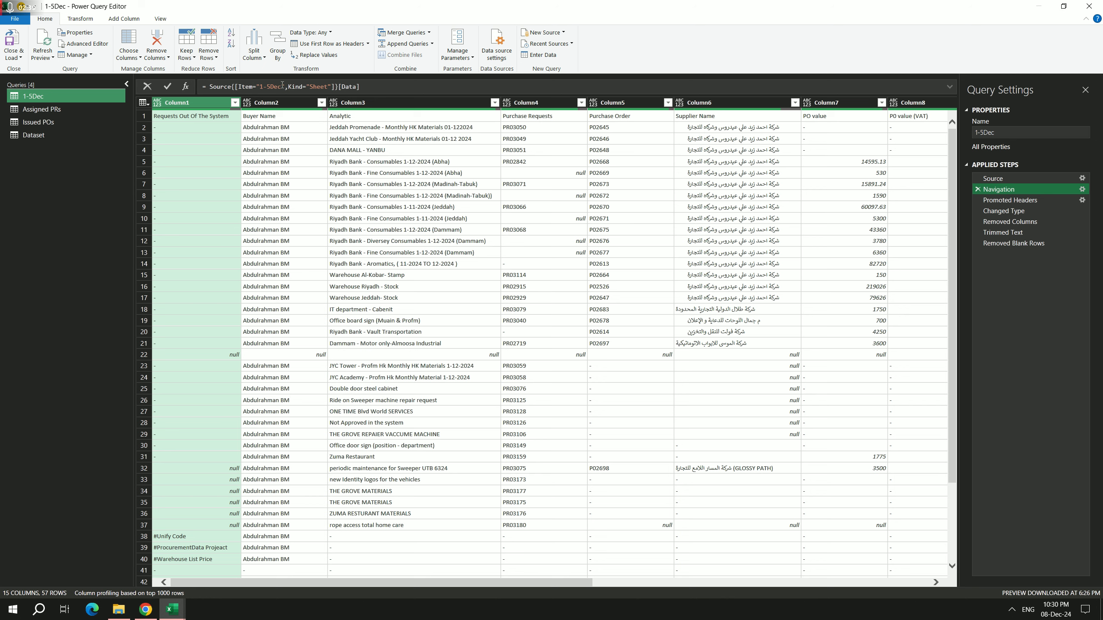
{"action": "left_click_drag", "start_coordinate": [282, 85], "coordinate": [260, 87]}
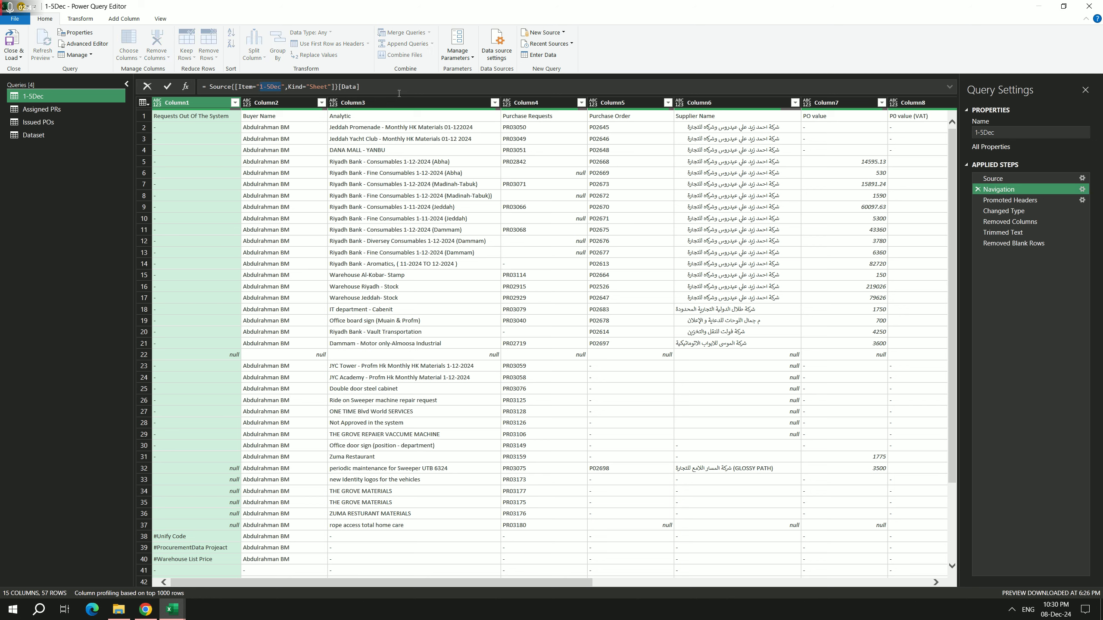
{"action": "type", "text": "24-28Nov"}
{"action": "key", "text": "ctrl+shift+Left"}
{"action": "key", "text": "ctrl+shift+Left"}
{"action": "key", "text": "ctrl+shift+Left"}
{"action": "key", "text": "ctrl+c"}
{"action": "left_click", "coordinate": [469, 87]}
{"action": "key", "text": "Return"}
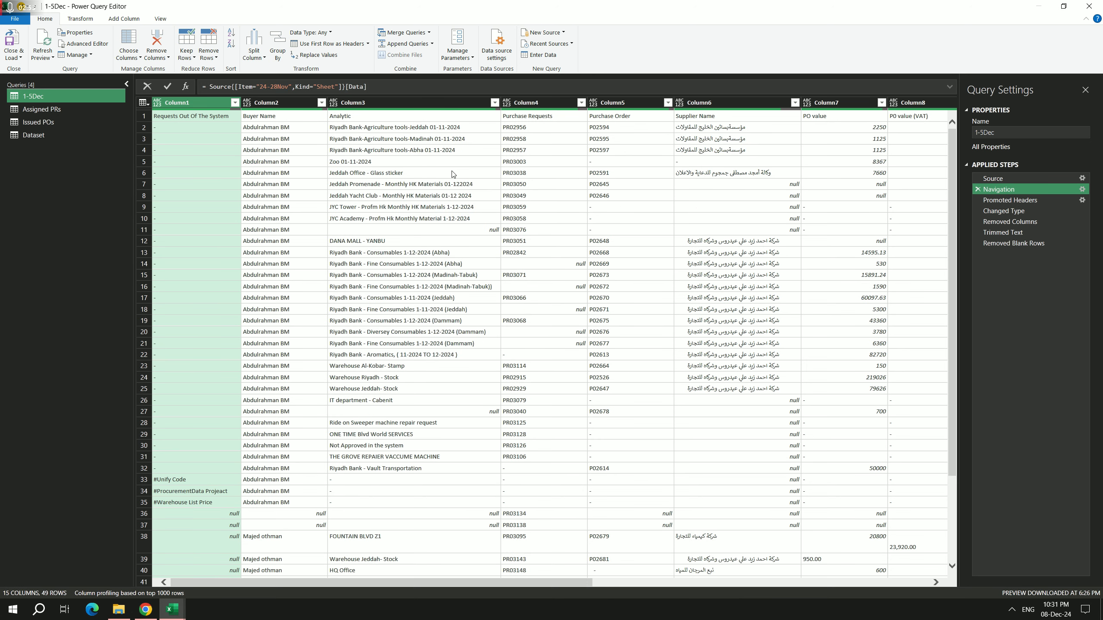
- Rename the 1-5Dec query to 24-28Nov using the copied sheet name
{"action": "scroll", "coordinate": [298, 284], "scroll_direction": "down", "scroll_amount": 2}
{"action": "scroll", "coordinate": [299, 283], "scroll_direction": "down", "scroll_amount": 2}
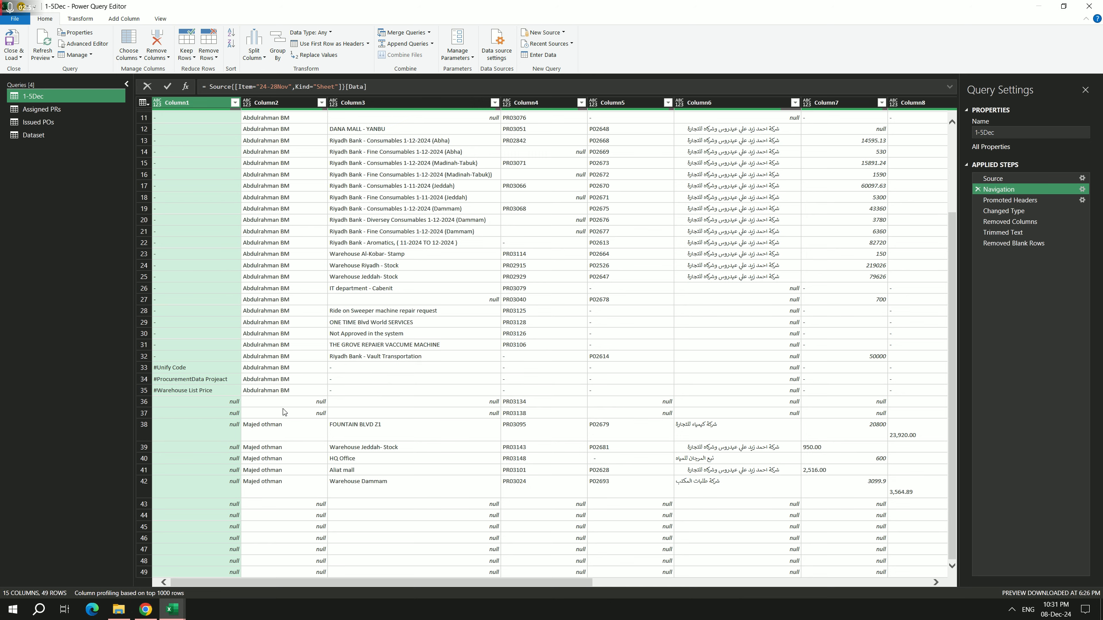
{"action": "scroll", "coordinate": [287, 417], "scroll_direction": "up", "scroll_amount": 4}
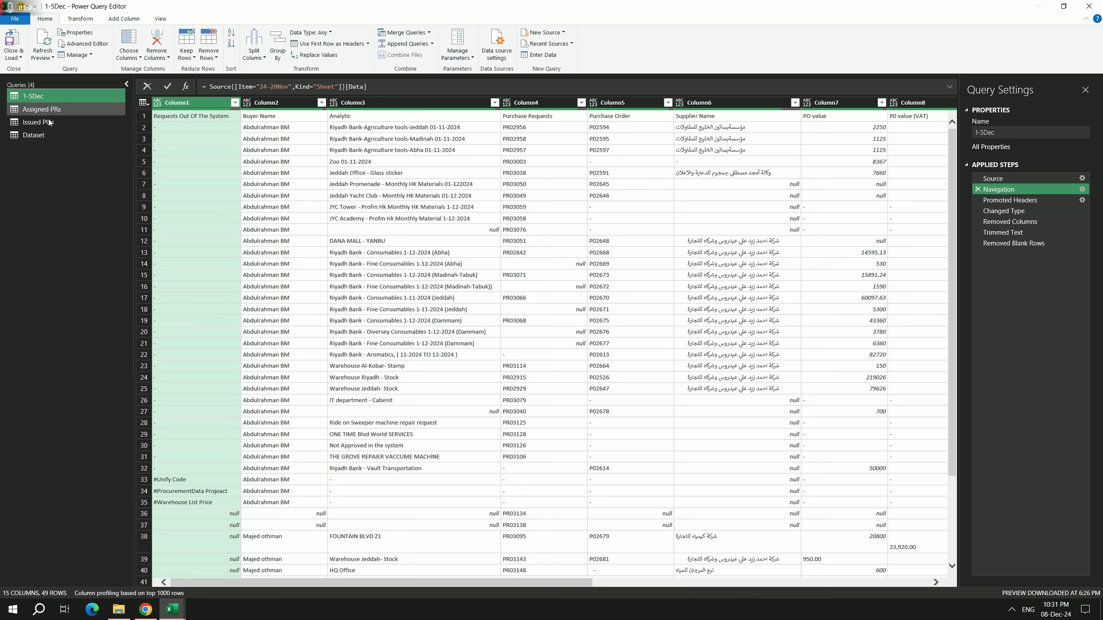
{"action": "left_click", "coordinate": [1032, 133]}
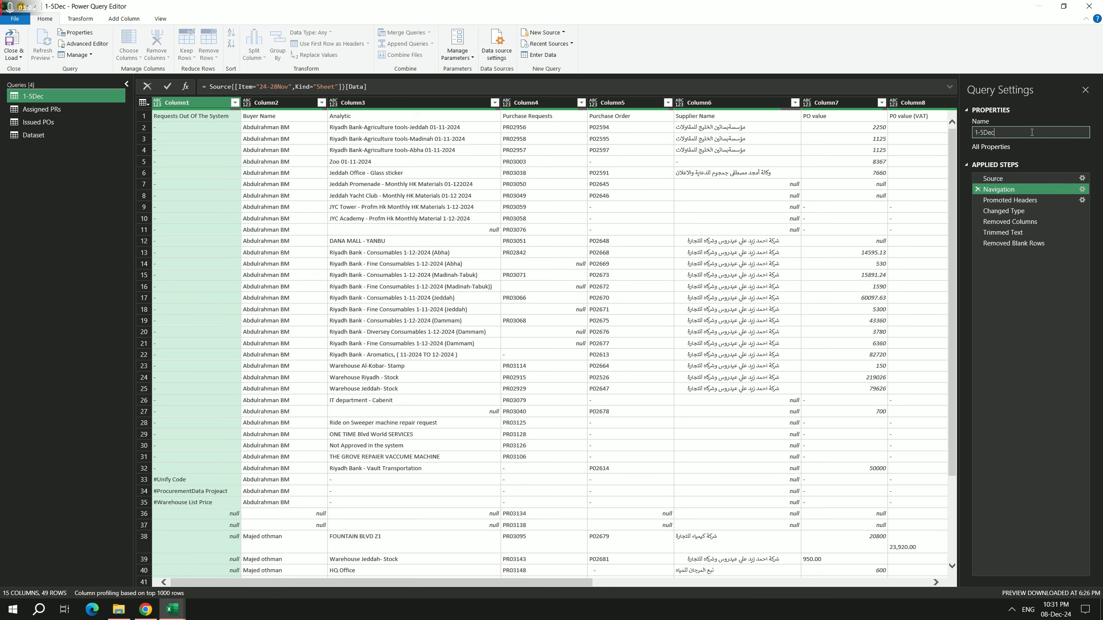
{"action": "key", "text": "ctrl+a"}
{"action": "key", "text": "ctrl+v"}
{"action": "key", "text": "Return"}
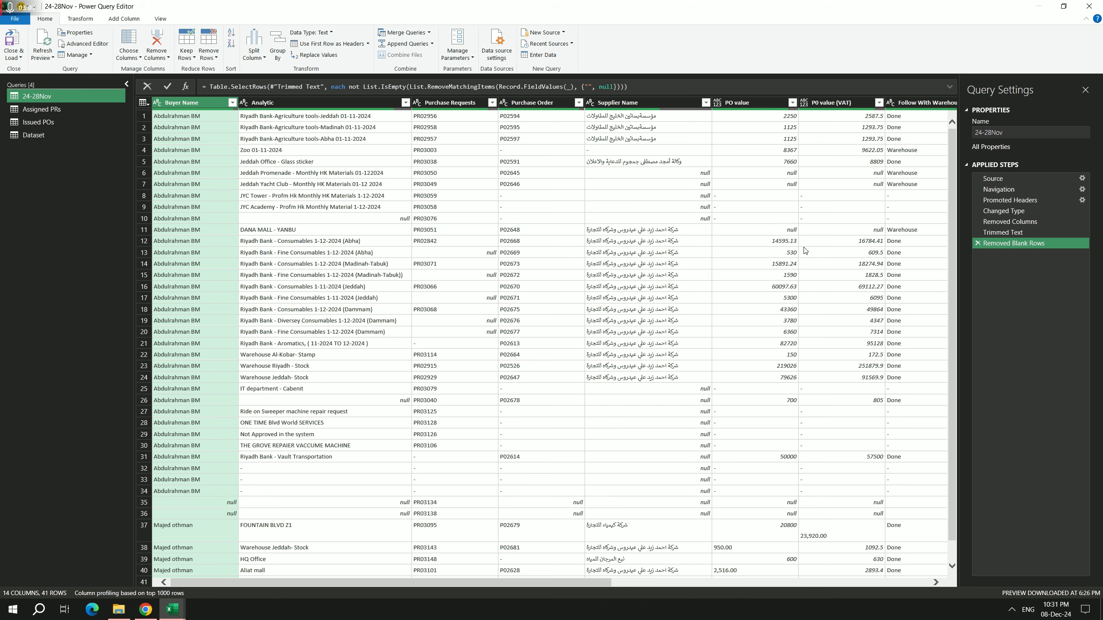
- Set the sheet item in the Assigned PRs query's Navigation formula to 24-28Nov using the copied sheet name
{"action": "left_click", "coordinate": [50, 108]}
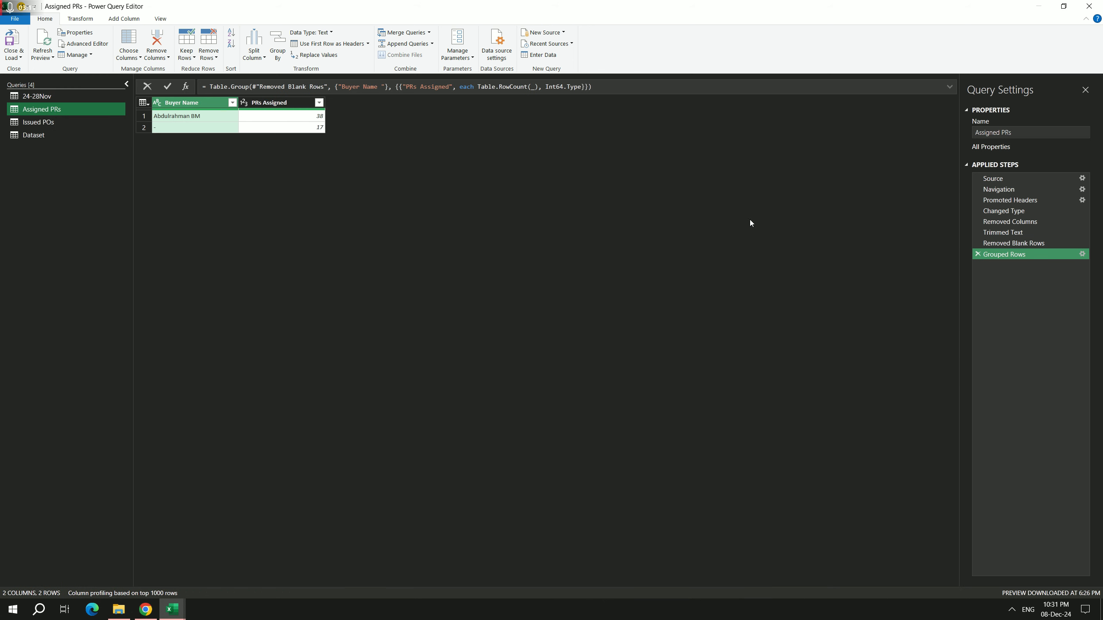
{"action": "left_click", "coordinate": [1007, 177]}
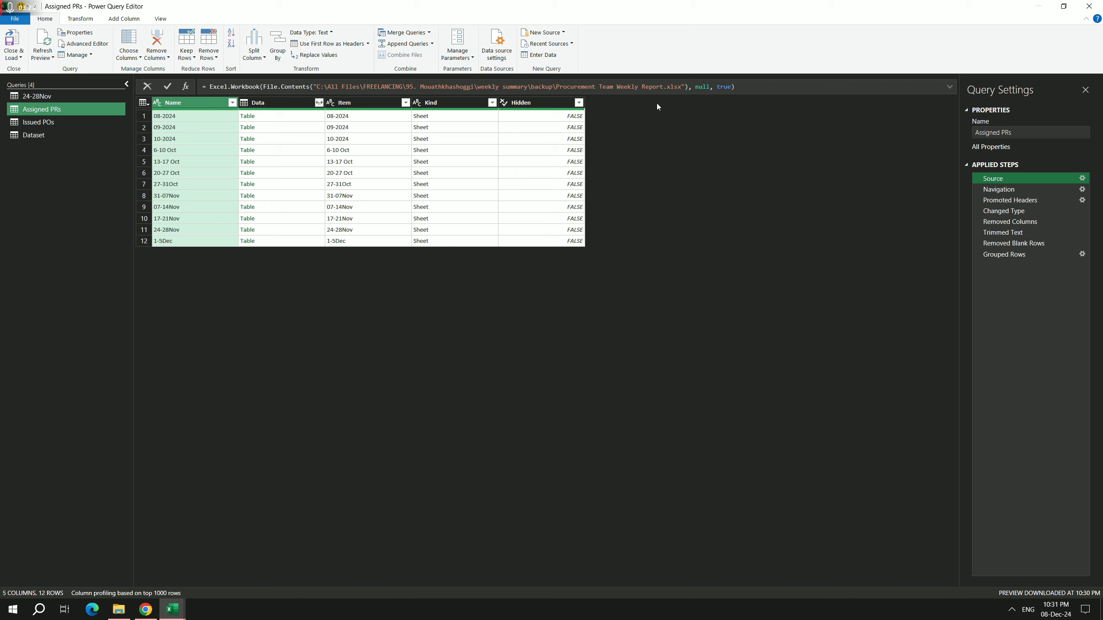
{"action": "left_click", "coordinate": [1003, 192]}
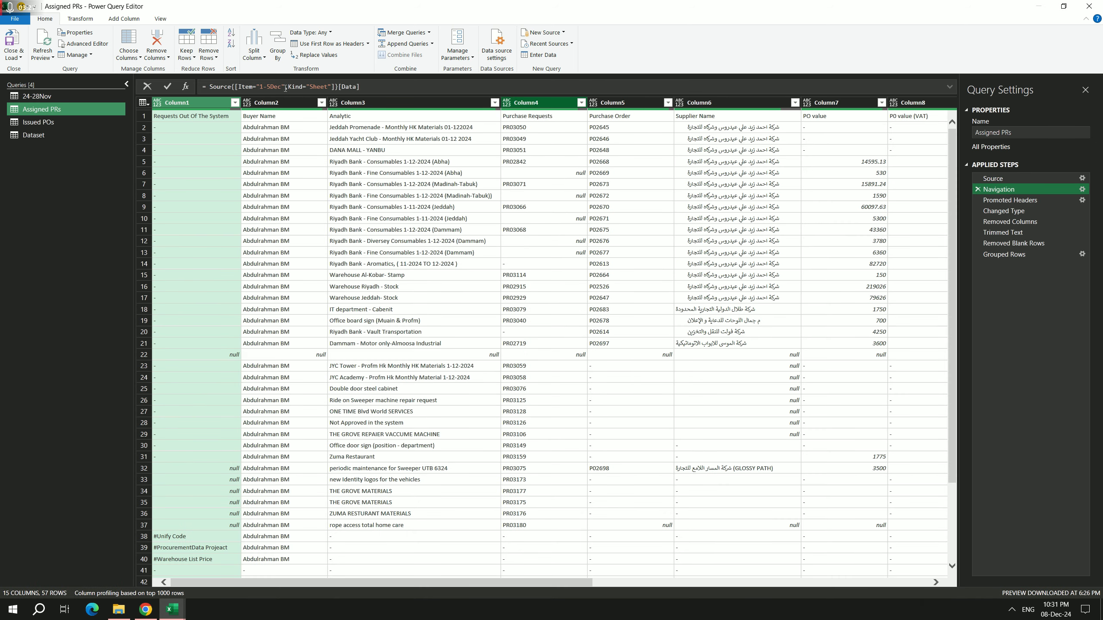
{"action": "left_click_drag", "start_coordinate": [285, 88], "coordinate": [262, 87]}
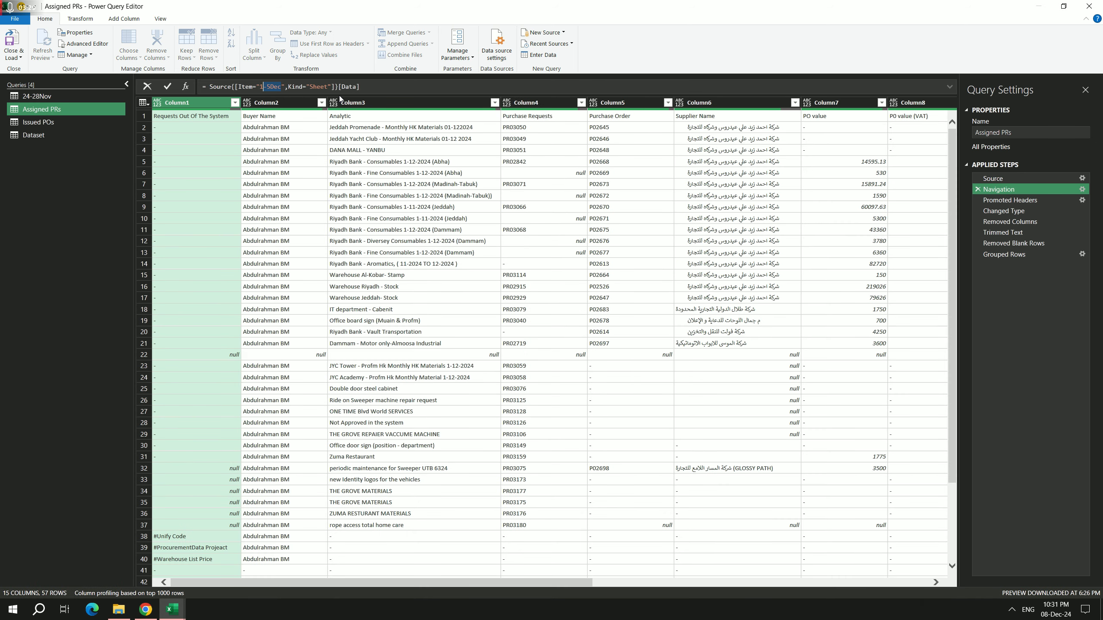
{"action": "key", "text": "ctrl+v"}
{"action": "key", "text": "Return"}
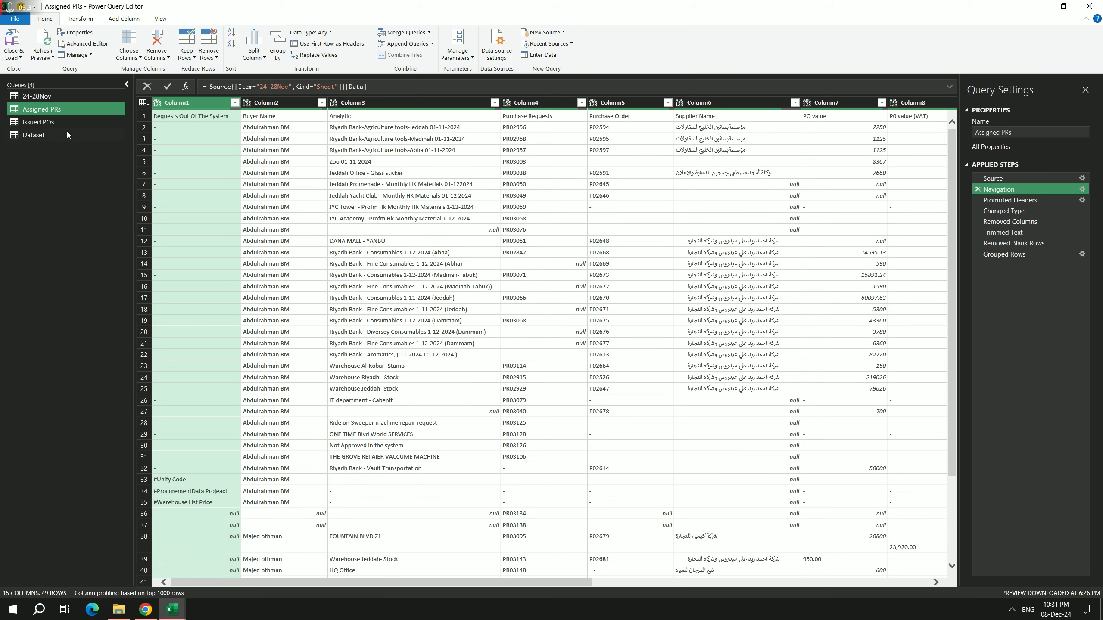
- Set the sheet item in the Issued POs query's Navigation formula to 24-28Nov using the copied sheet name
{"action": "left_click", "coordinate": [61, 122]}
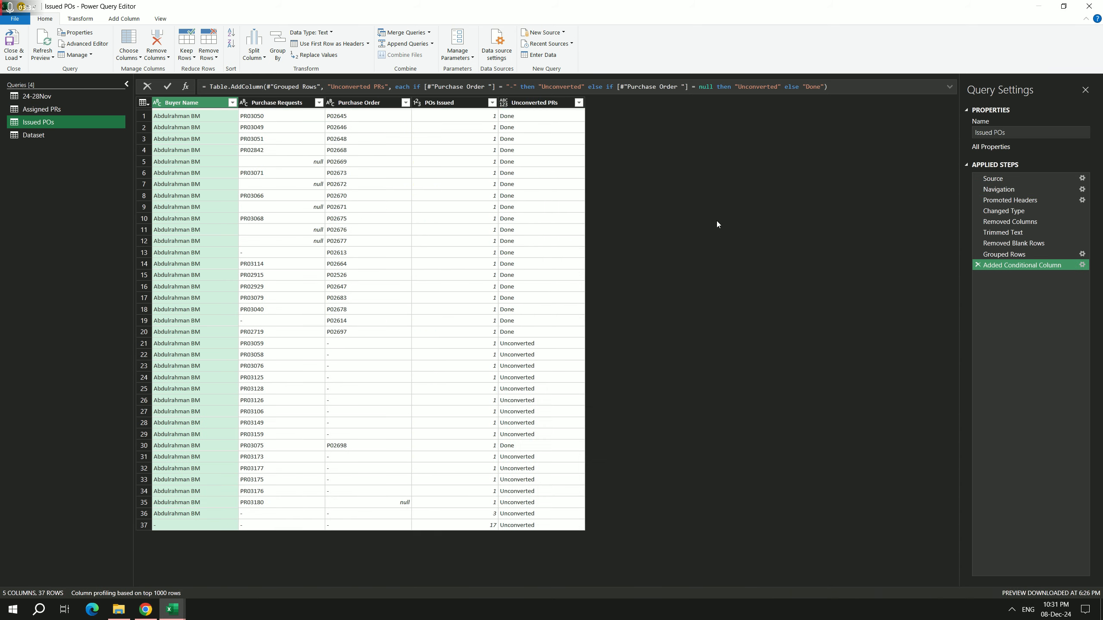
{"action": "left_click", "coordinate": [1010, 191]}
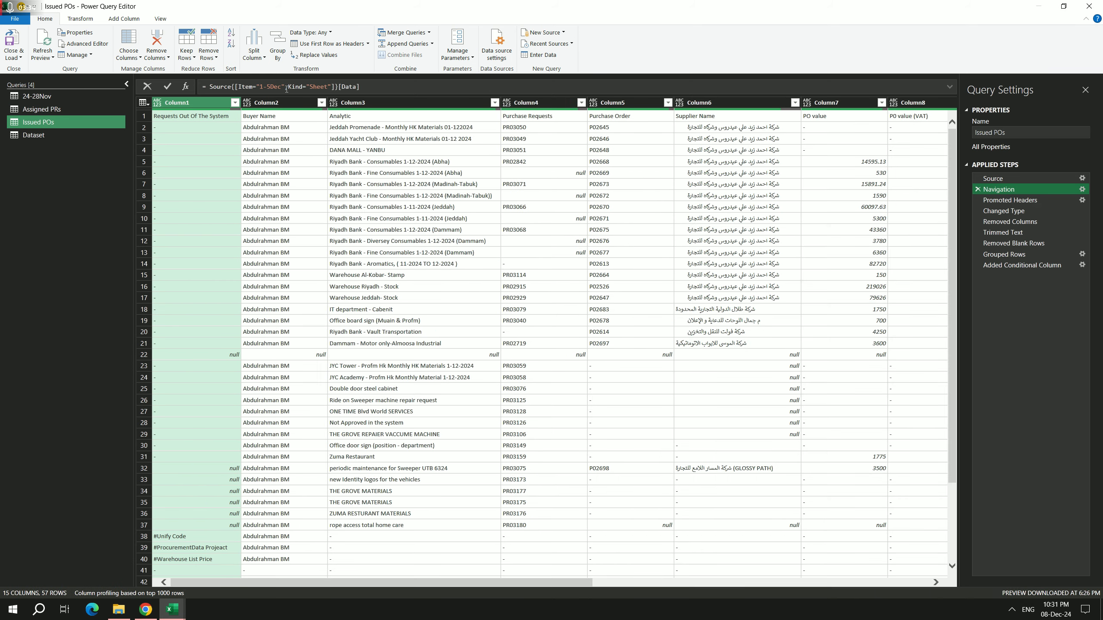
{"action": "left_click_drag", "start_coordinate": [281, 88], "coordinate": [262, 88]}
{"action": "key", "text": "ctrl+v"}
{"action": "key", "text": "Return"}
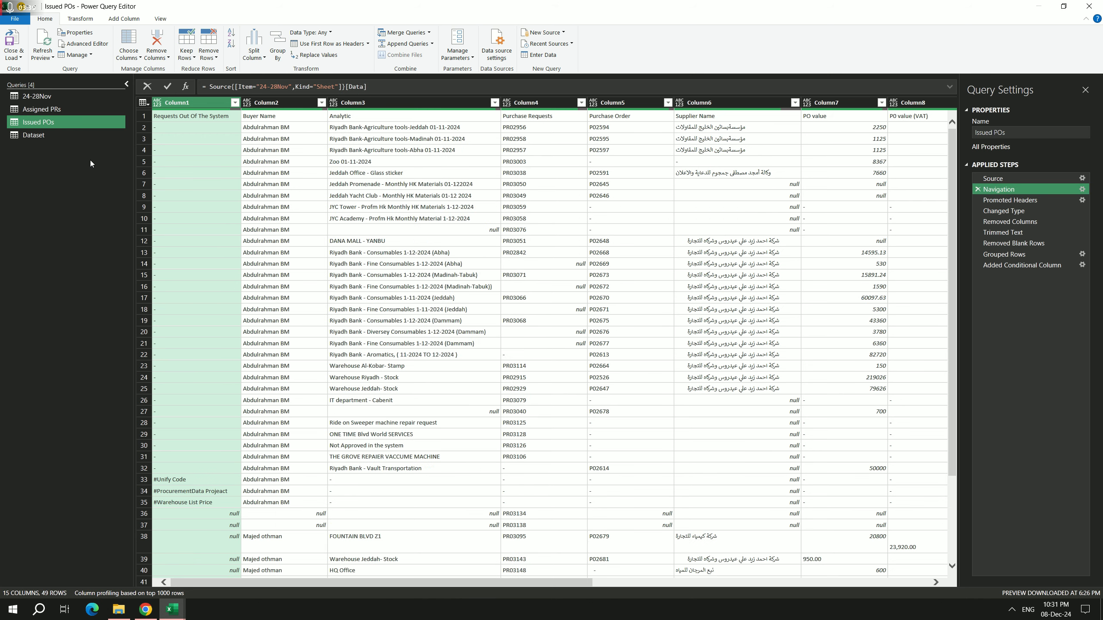
- Examine the Dataset query's merge in its Source step and the Status column from its Added Conditional Column step
{"action": "left_click", "coordinate": [47, 138]}
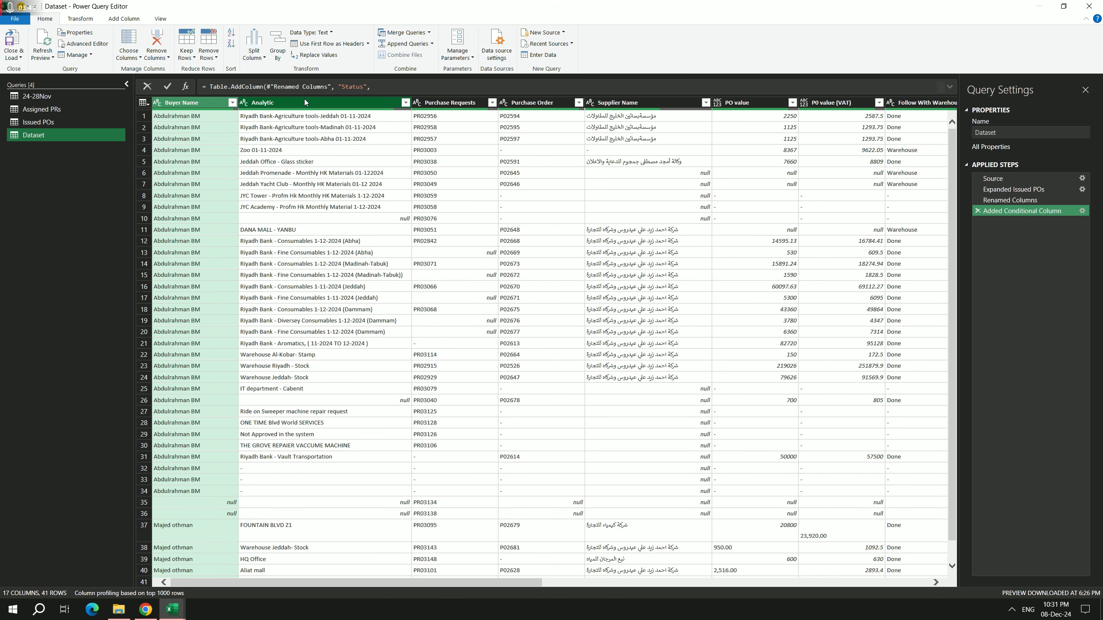
{"action": "left_click", "coordinate": [995, 178]}
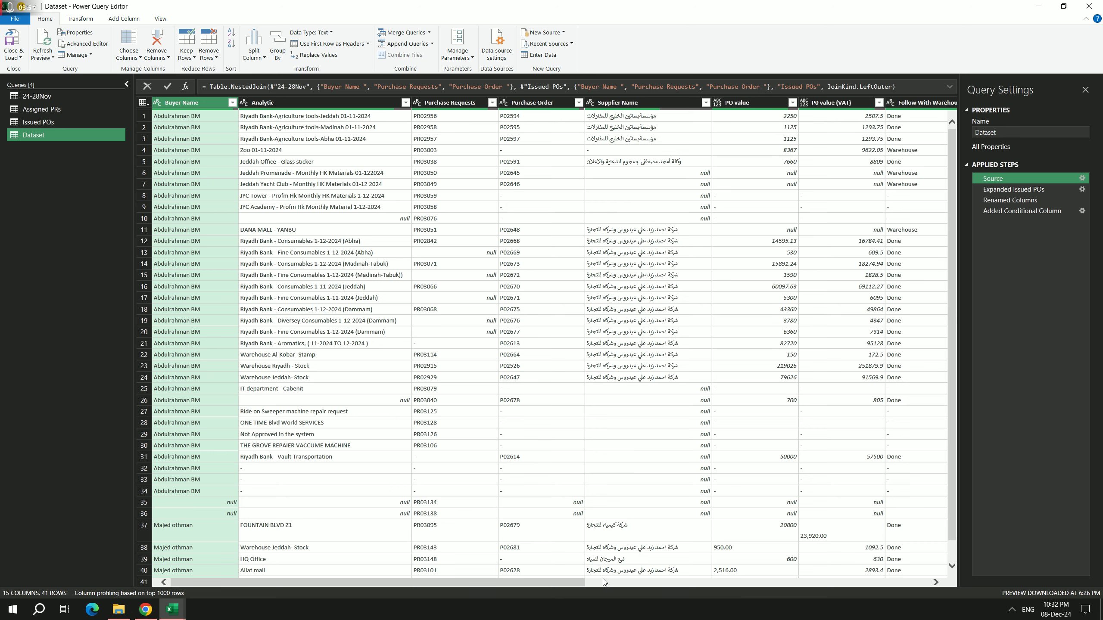
{"action": "left_click_drag", "start_coordinate": [565, 583], "coordinate": [578, 580]}
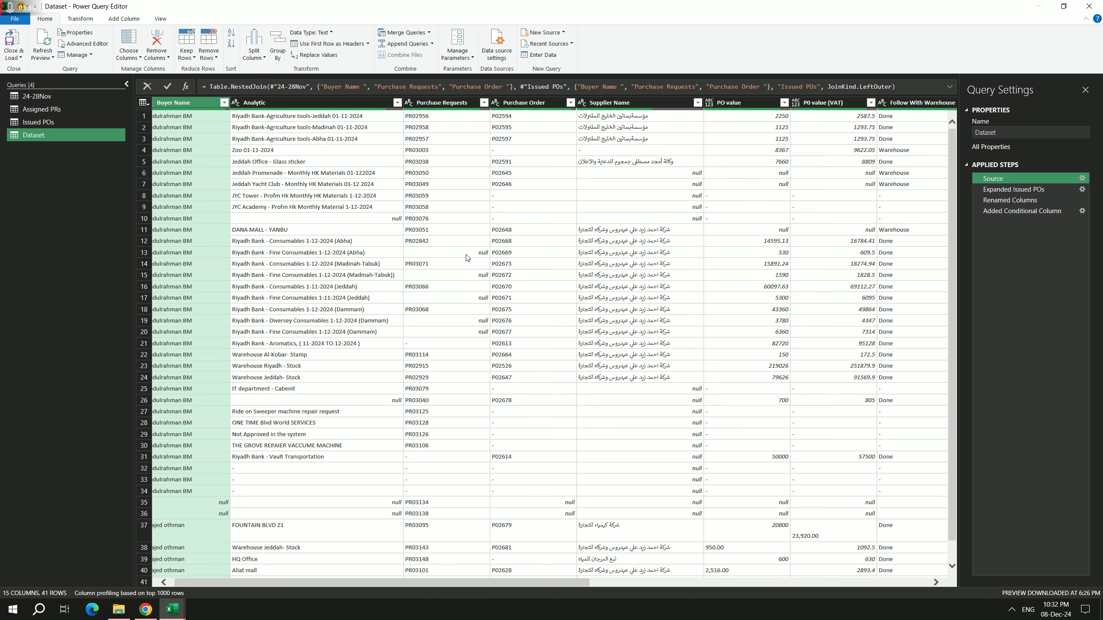
{"action": "left_click_drag", "start_coordinate": [568, 583], "coordinate": [872, 576]}
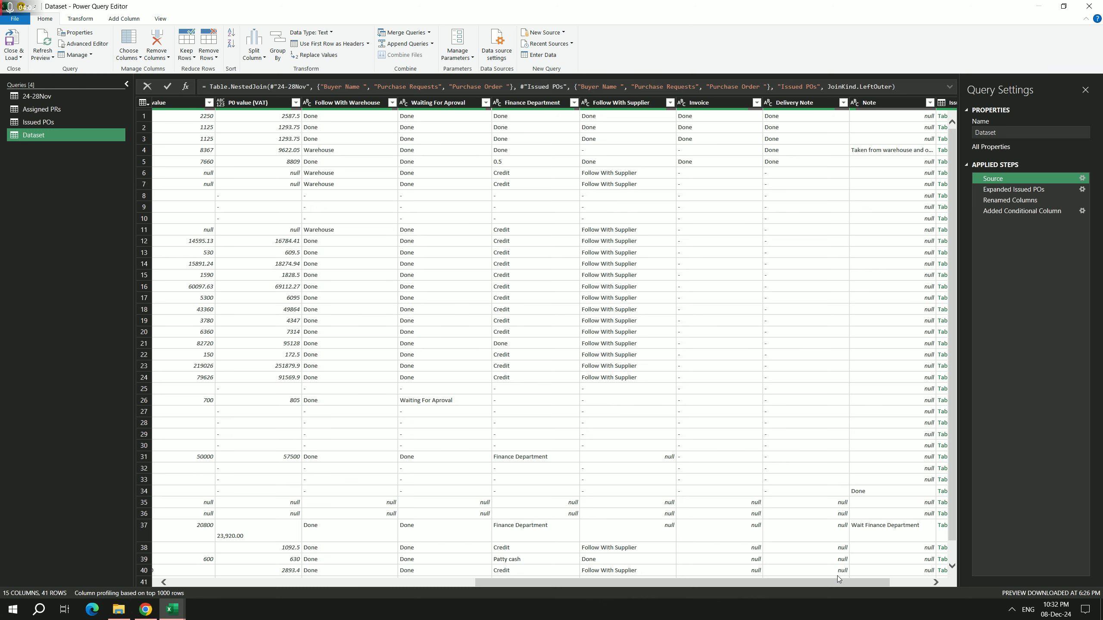
{"action": "left_click_drag", "start_coordinate": [842, 581], "coordinate": [873, 582]}
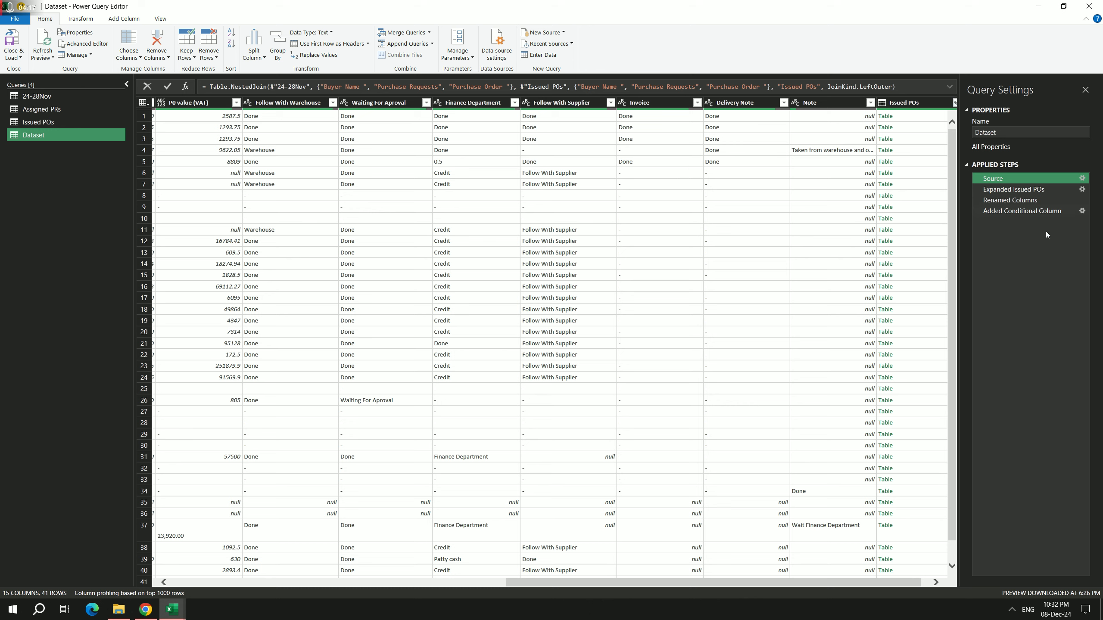
{"action": "left_click", "coordinate": [1022, 214]}
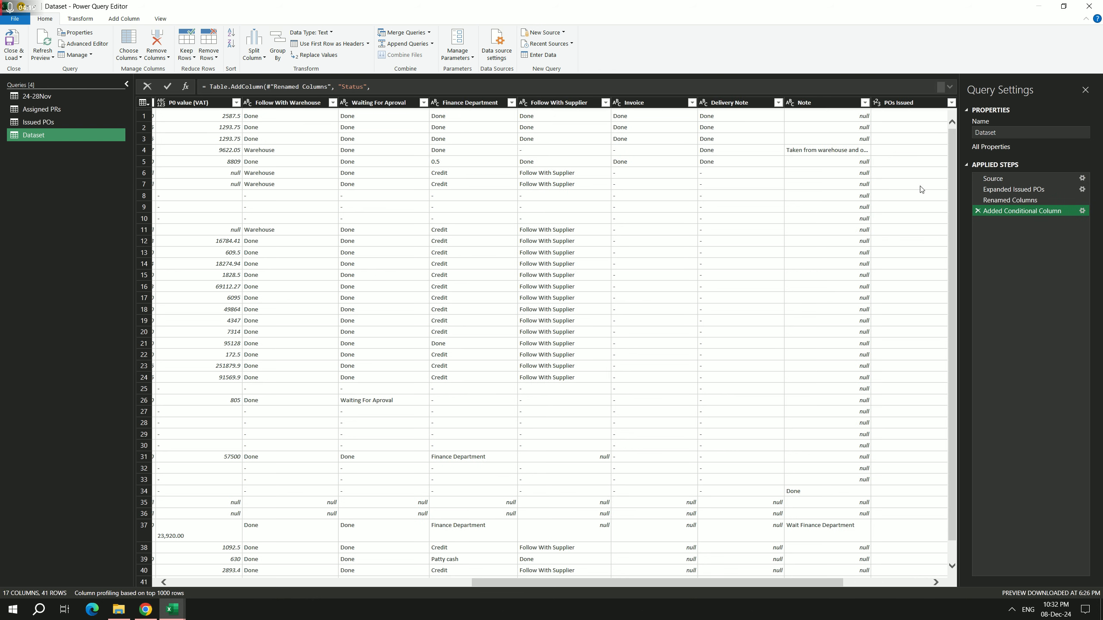
{"action": "left_click_drag", "start_coordinate": [800, 581], "coordinate": [898, 573]}
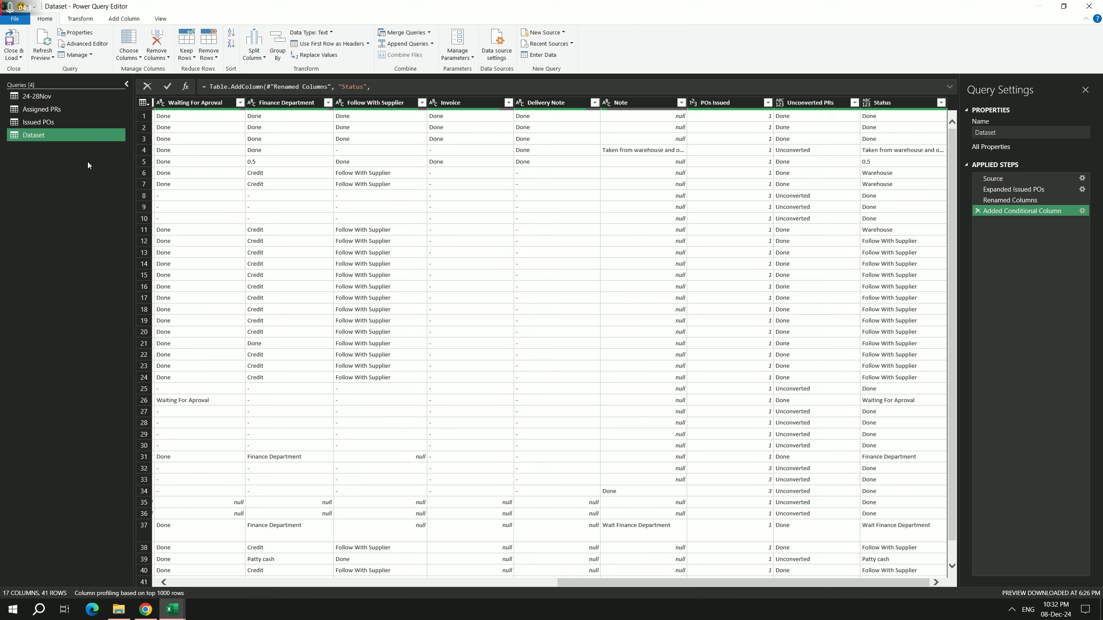
- Close and load the edited queries into the workbook and look over the table on the Dataset sheet
{"action": "left_click", "coordinate": [14, 56]}
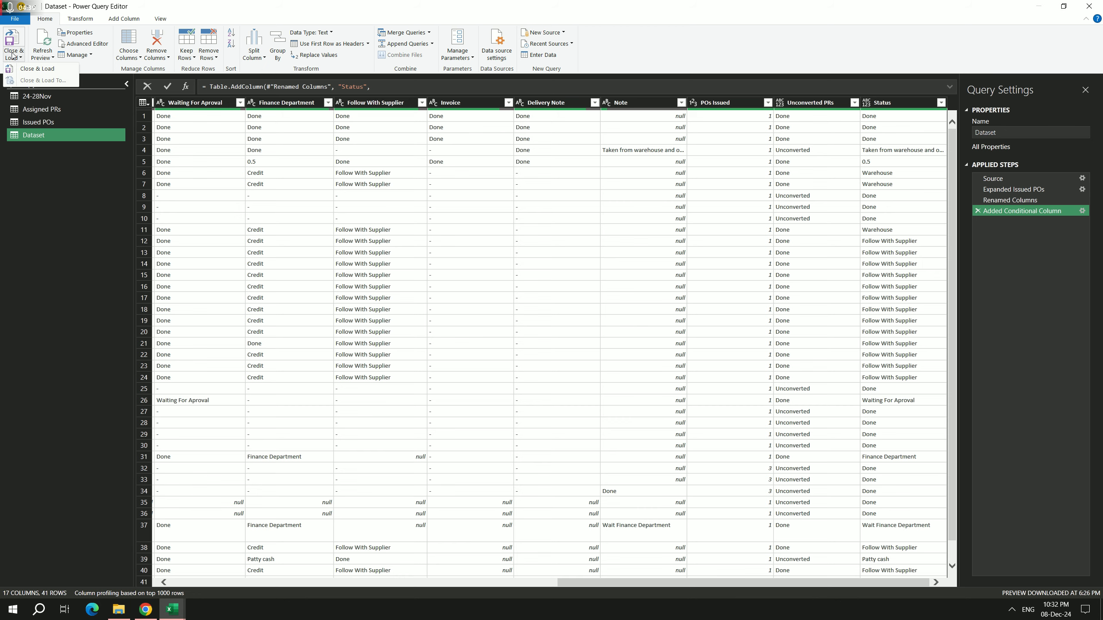
{"action": "left_click", "coordinate": [34, 70]}
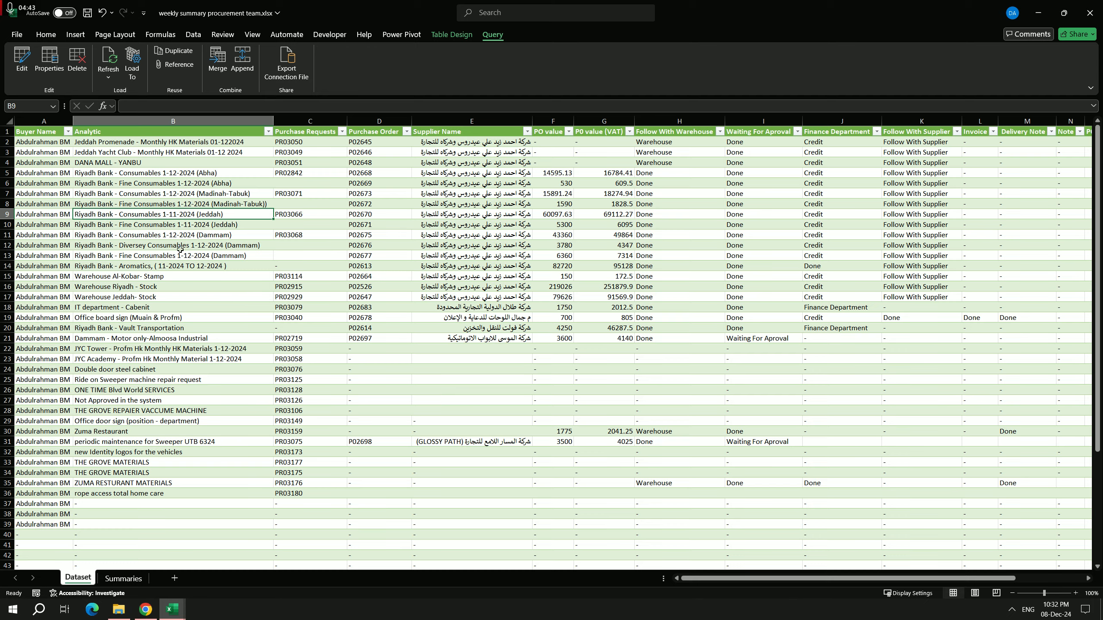
{"action": "scroll", "coordinate": [156, 297], "scroll_direction": "down", "scroll_amount": 3}
{"action": "scroll", "coordinate": [146, 306], "scroll_direction": "up", "scroll_amount": 3}
{"action": "scroll", "coordinate": [103, 351], "scroll_direction": "down", "scroll_amount": 5}
{"action": "scroll", "coordinate": [103, 350], "scroll_direction": "up", "scroll_amount": 5}
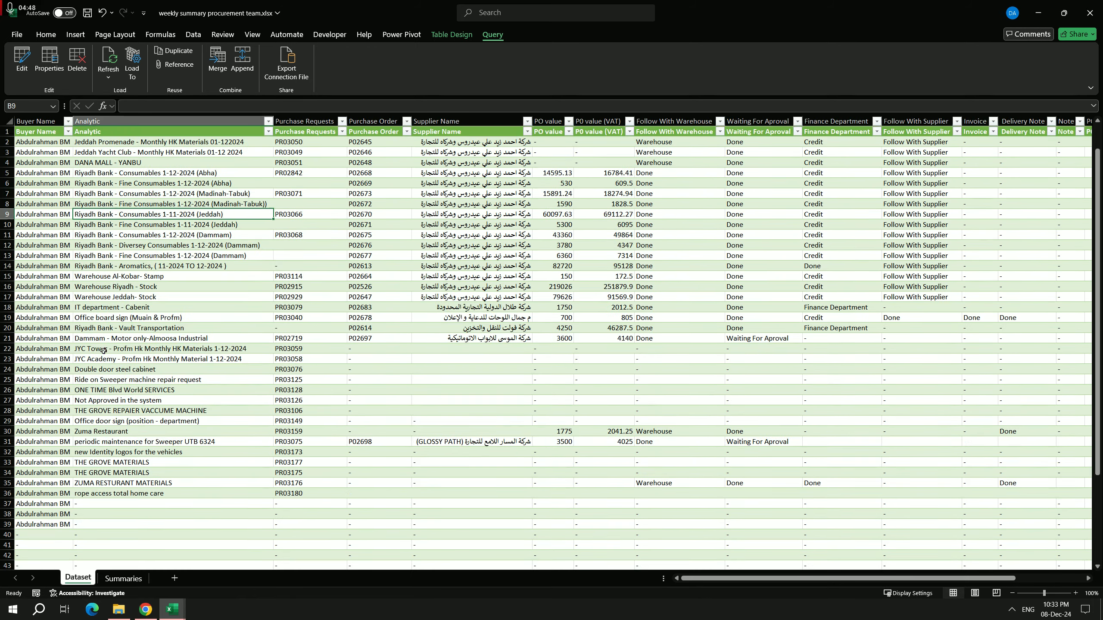
{"action": "left_click", "coordinate": [197, 255]}
{"action": "left_click", "coordinate": [223, 381]}
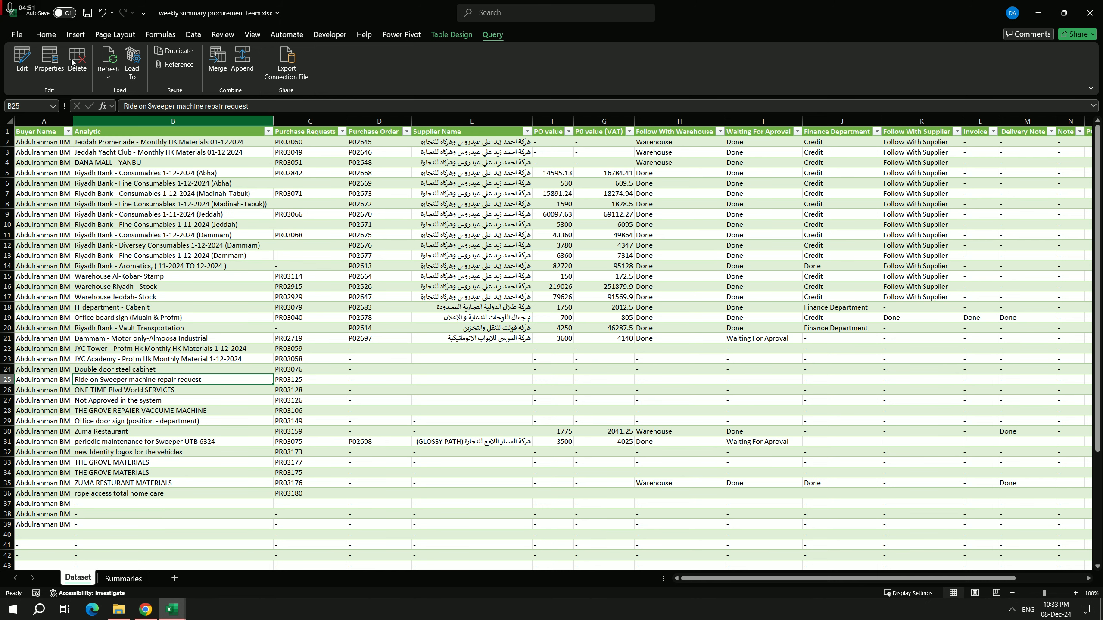
{"action": "left_click", "coordinate": [44, 38]}
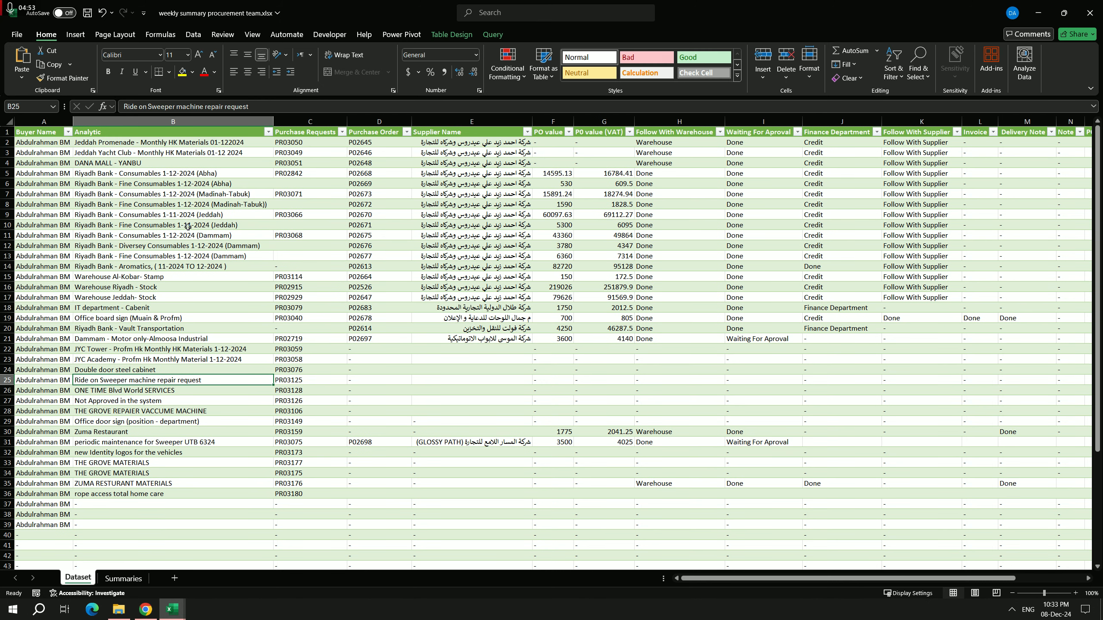
{"action": "left_click", "coordinate": [504, 36]}
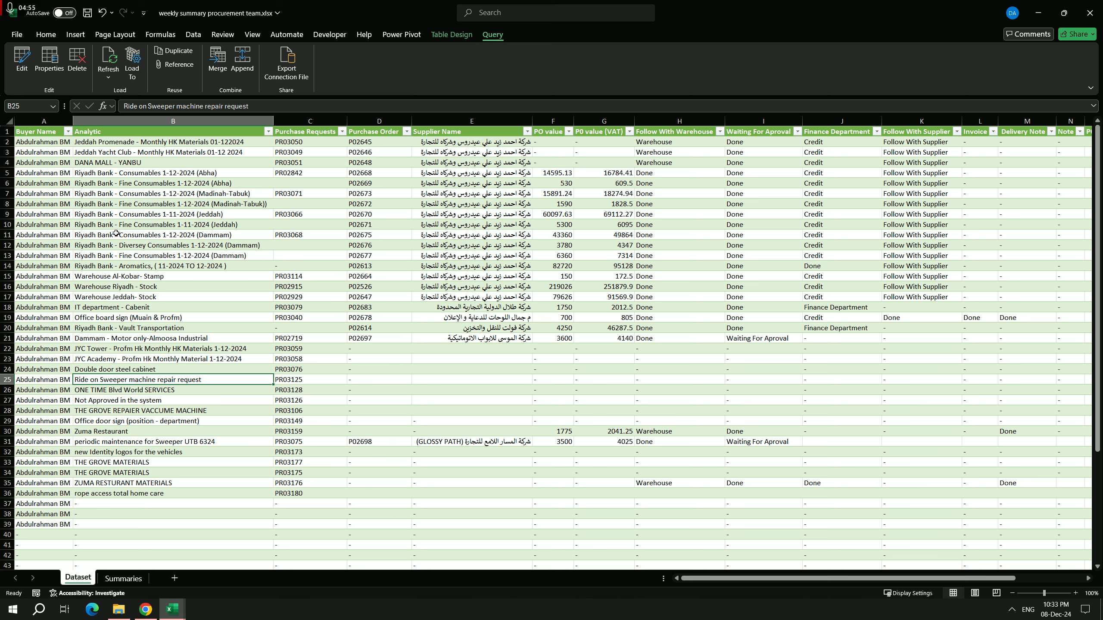
{"action": "left_click", "coordinate": [133, 153]}
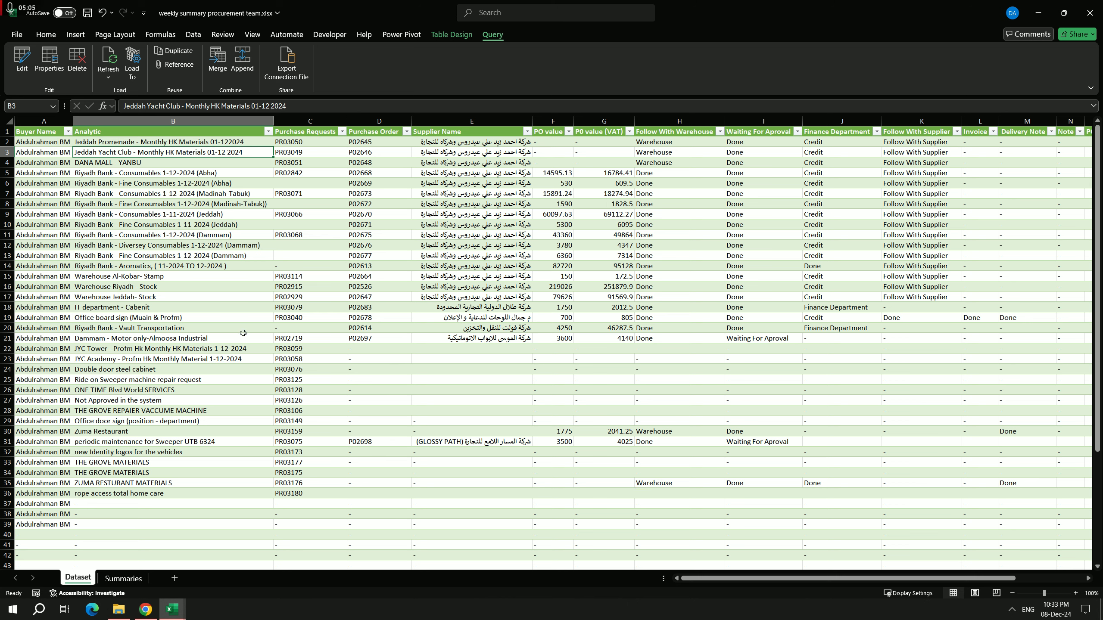
{"action": "left_click", "coordinate": [49, 160]}
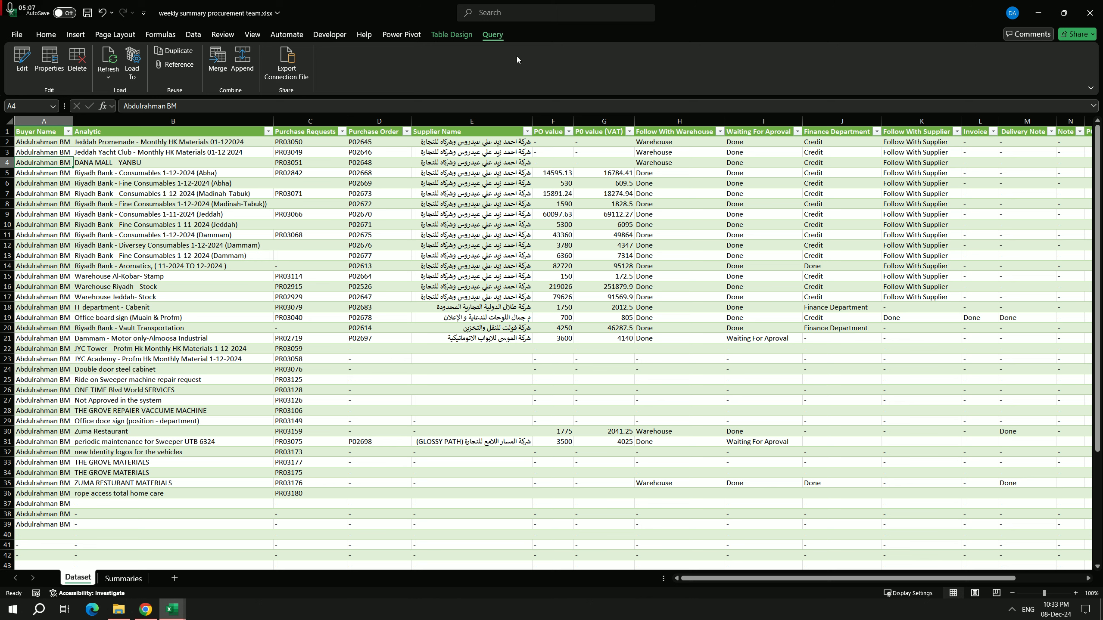